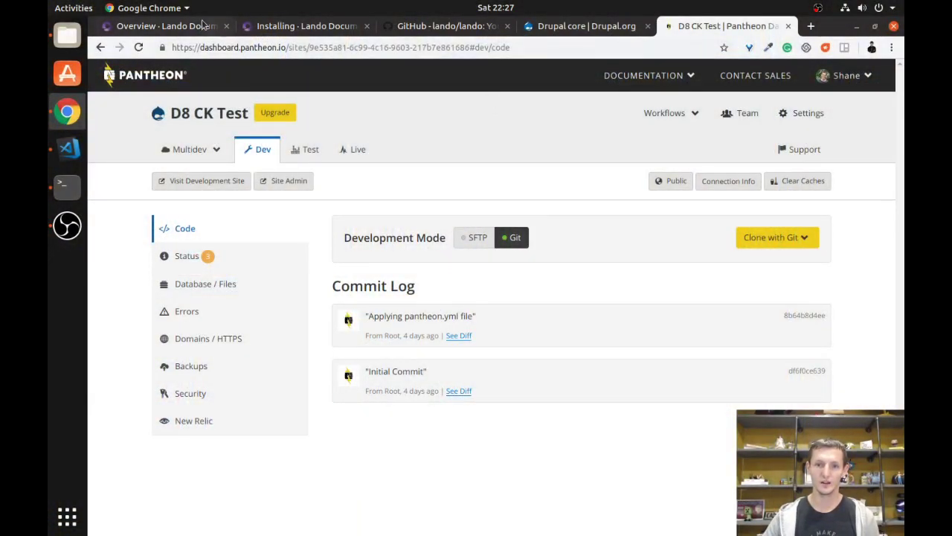
Switch to the 'Overview - Lando Documentation' browser tab.
click(197, 26)
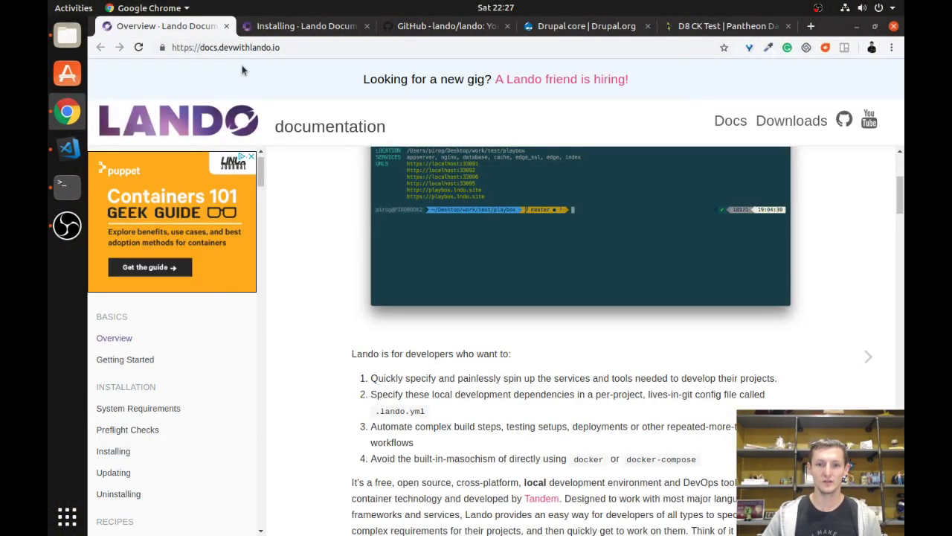
Look over the lando/lando GitHub repository page.
click(413, 26)
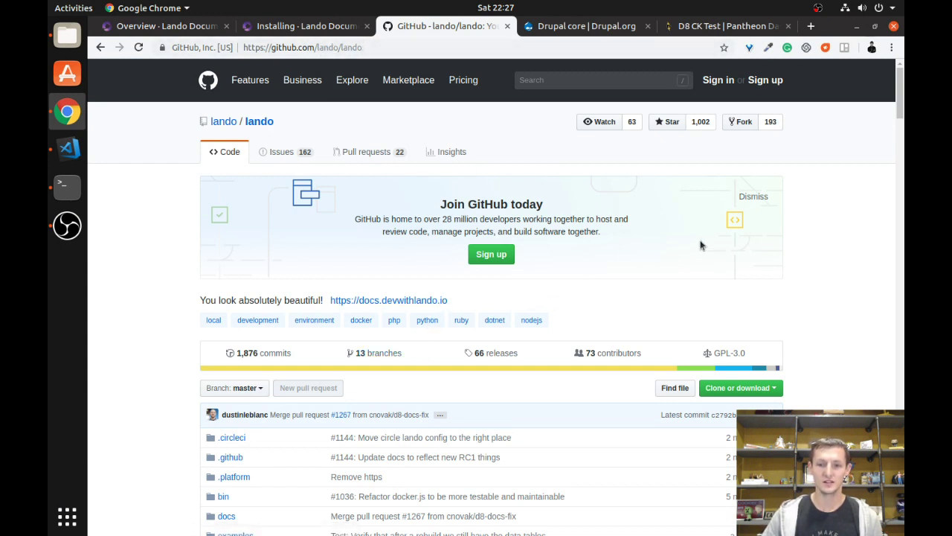
scroll(698, 248, down, 5)
scroll(700, 250, down, 4)
scroll(701, 248, up, 6)
scroll(707, 255, up, 3)
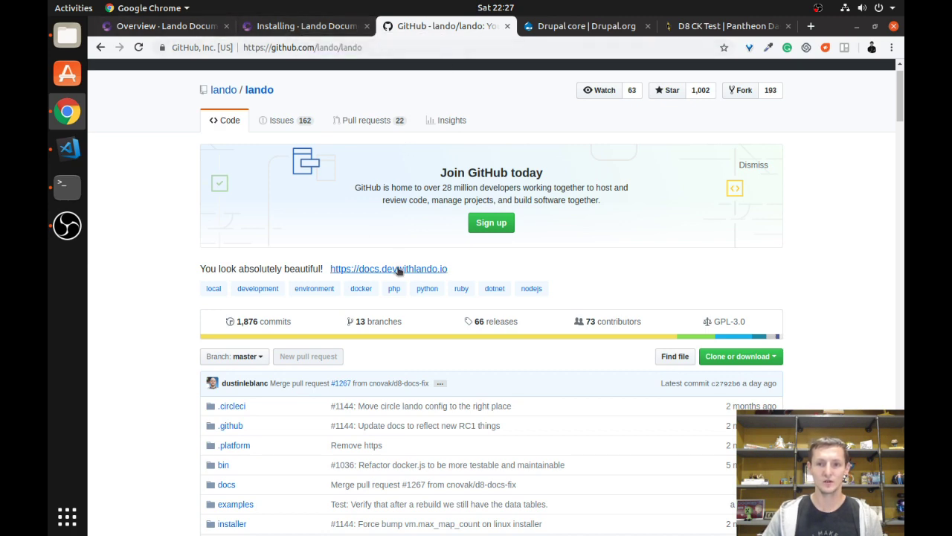
Skim the Lando documentation overview, then move on to the Installing page.
click(194, 26)
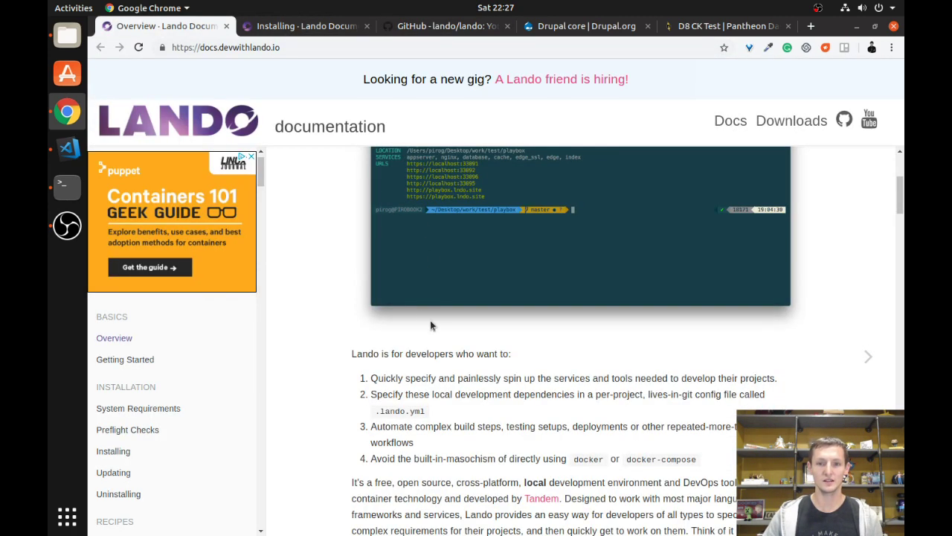
scroll(436, 188, down, 4)
scroll(436, 188, down, 2)
scroll(436, 187, up, 3)
key(ctrl+Tab)
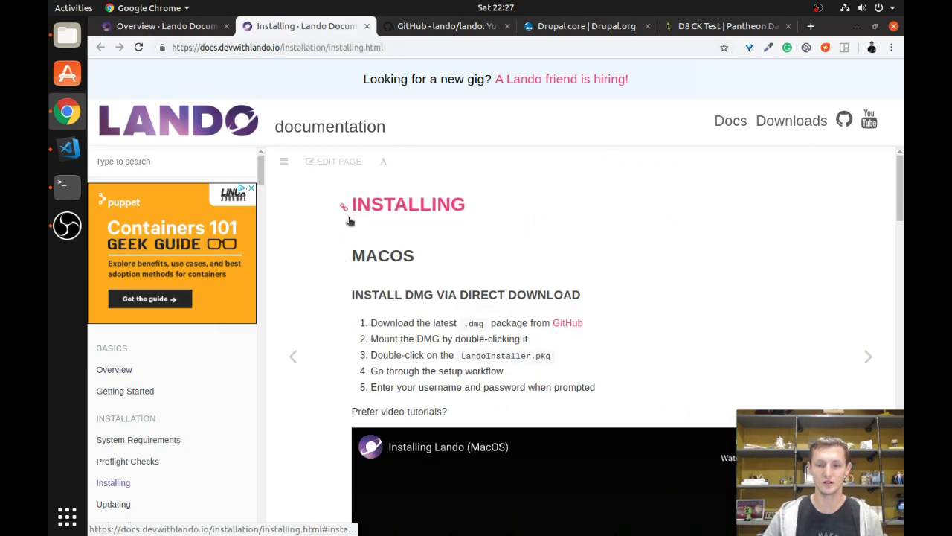
Read the Lando install steps down to the Linux section, then bring Terminal forward.
scroll(333, 220, down, 5)
scroll(332, 220, down, 7)
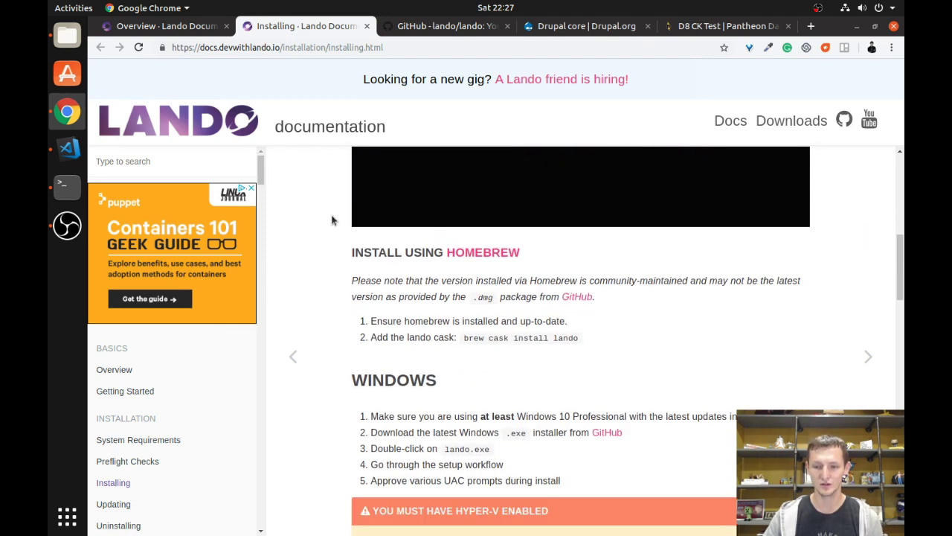
scroll(332, 220, down, 3)
scroll(333, 221, up, 6)
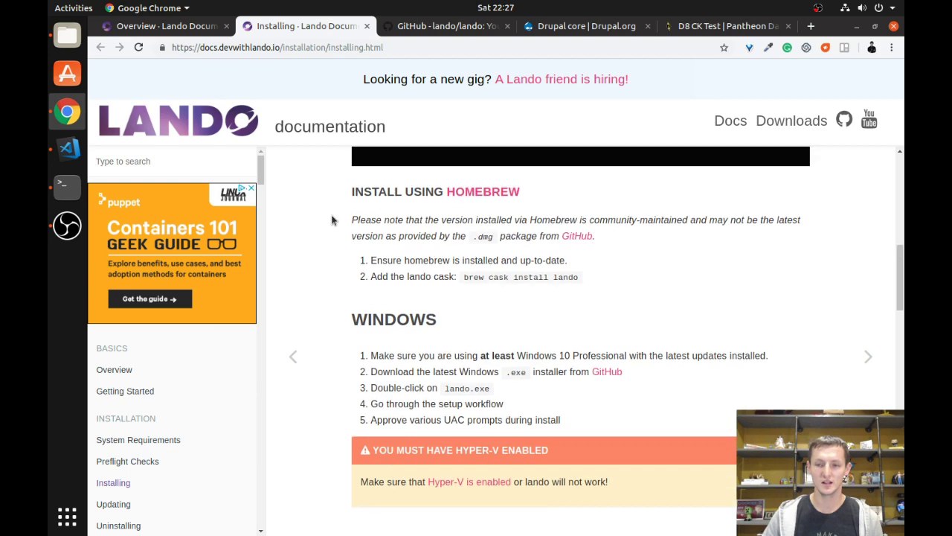
scroll(333, 220, down, 11)
scroll(335, 253, down, 3)
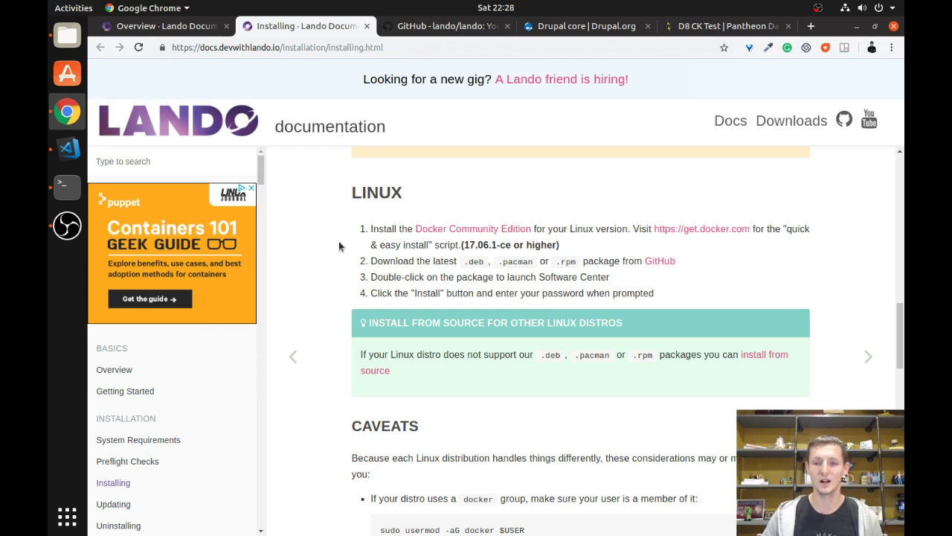
scroll(335, 236, up, 2)
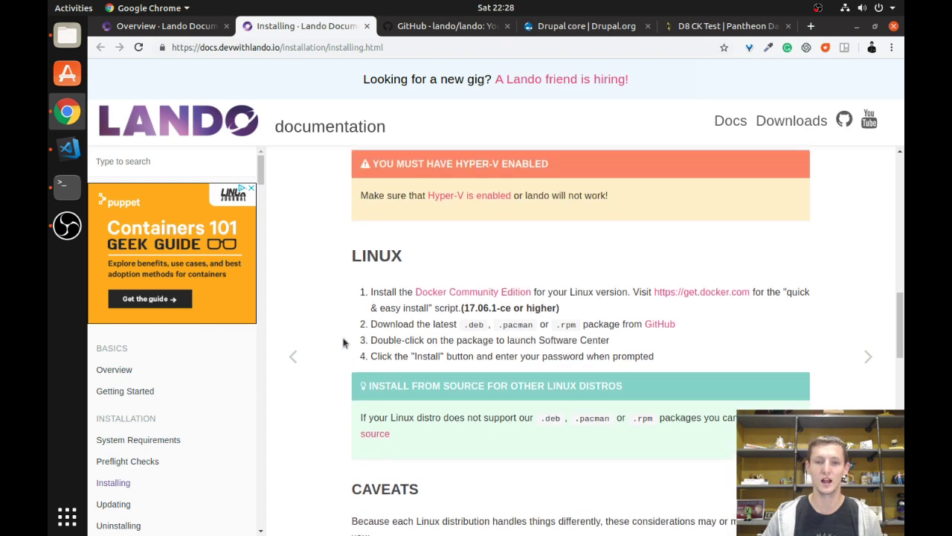
scroll(334, 341, up, 1)
scroll(334, 341, up, 1)
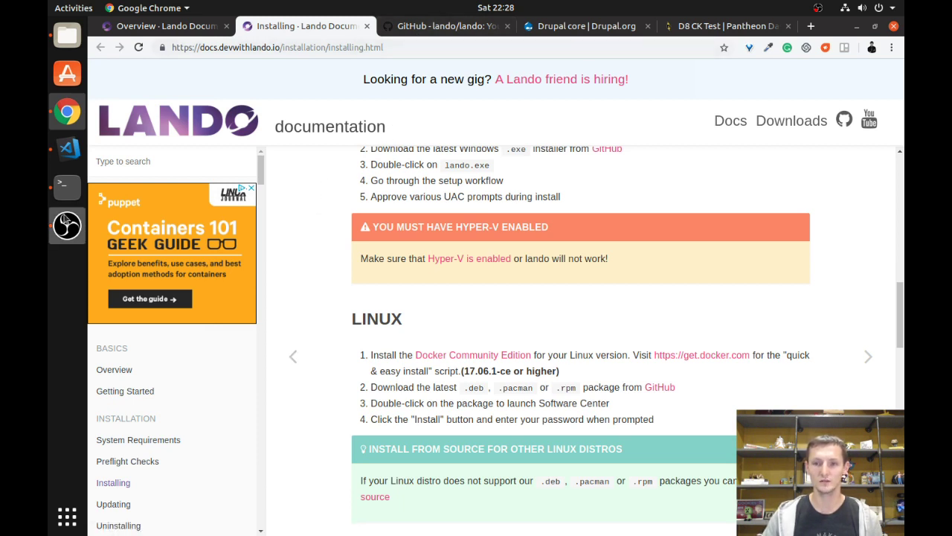
click(65, 195)
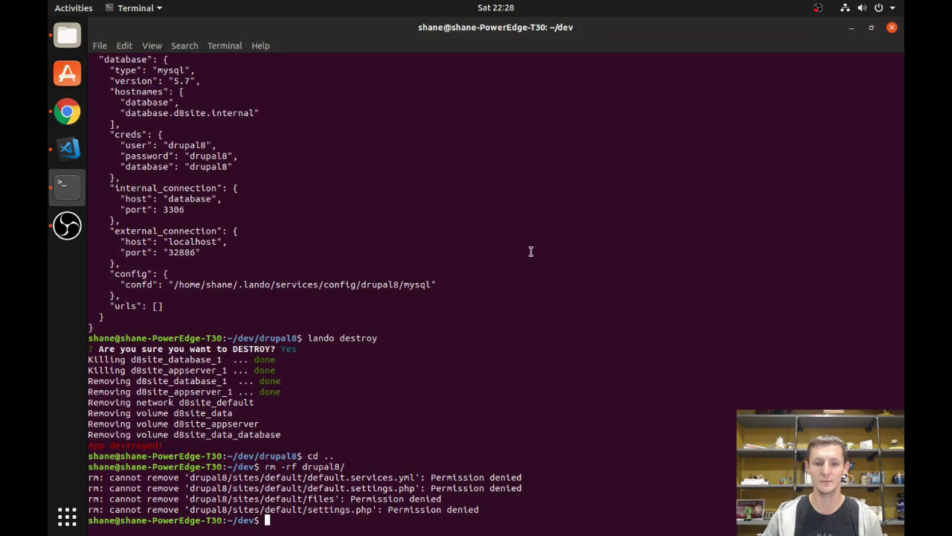
Clear the terminal and run lando to list its commands, then switch to Chrome.
text(clear)
key(Return)
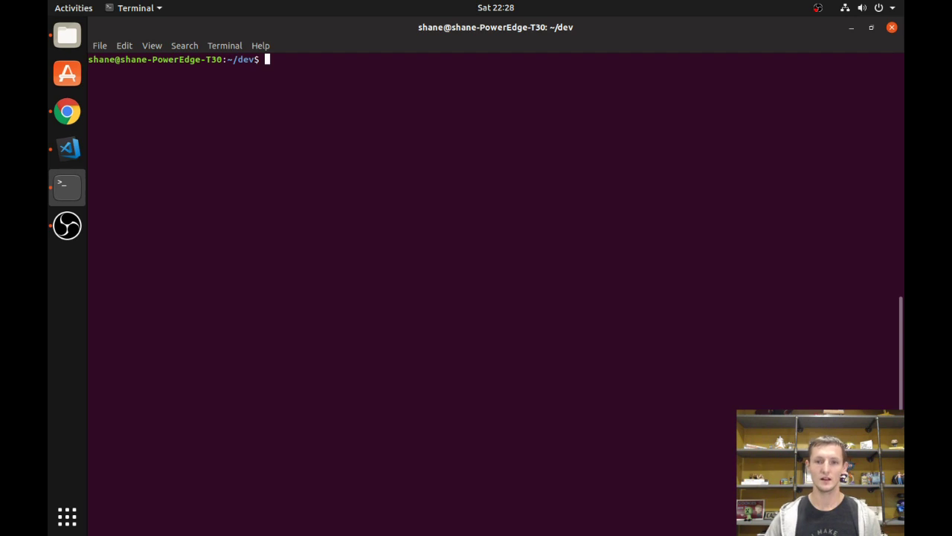
text(lando)
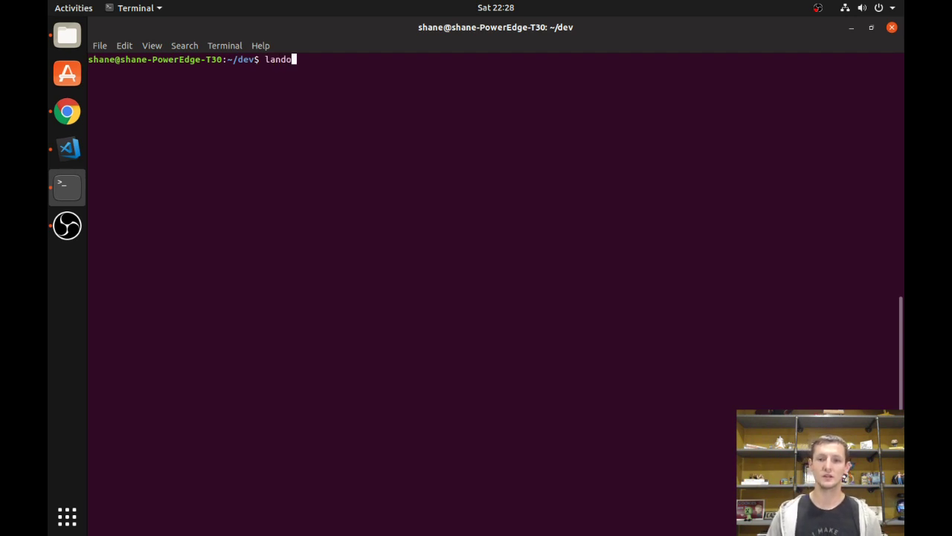
key(Return)
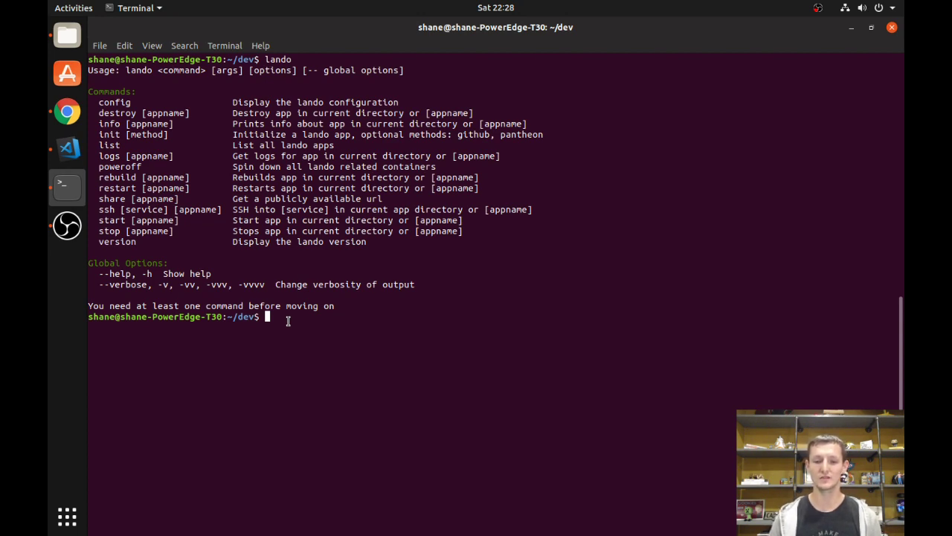
key(alt+Tab)
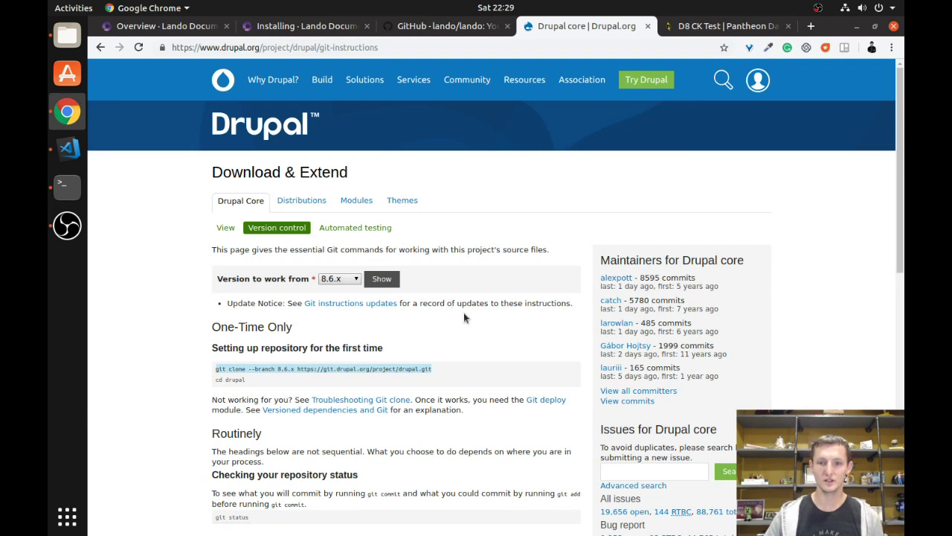
Copy Drupal.org's git clone command for branch 8.6.x and return to the Terminal prompt.
click(462, 316)
mouse_move(467, 79)
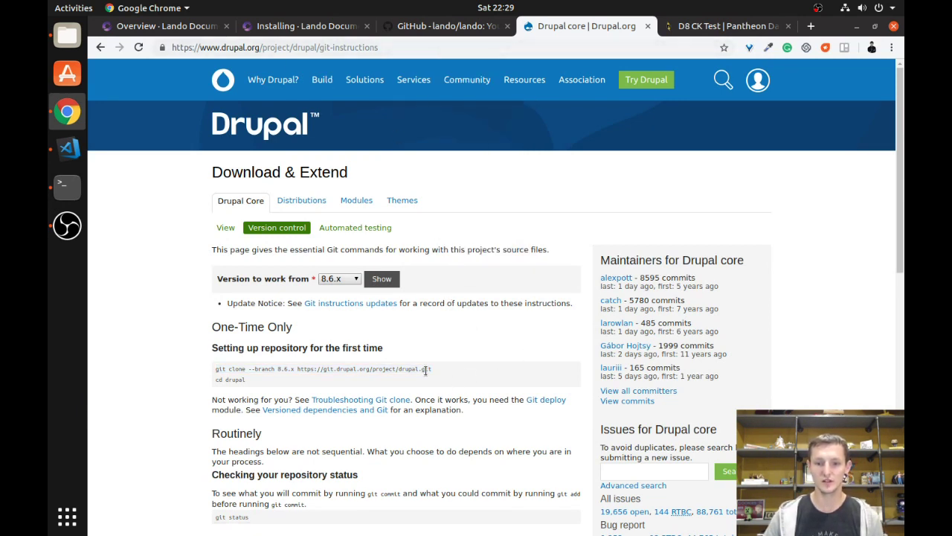
drag(434, 368, 217, 369)
key(ctrl+c)
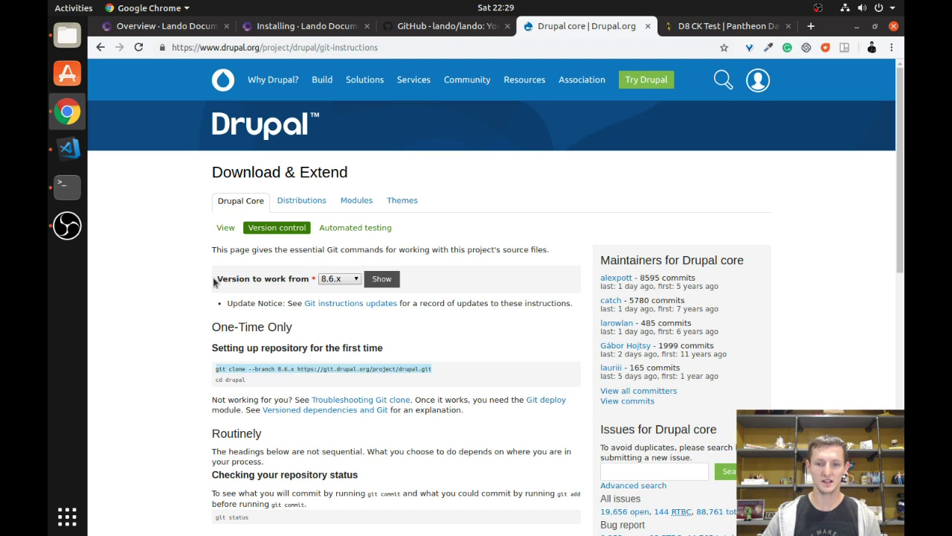
click(67, 186)
right_click(280, 65)
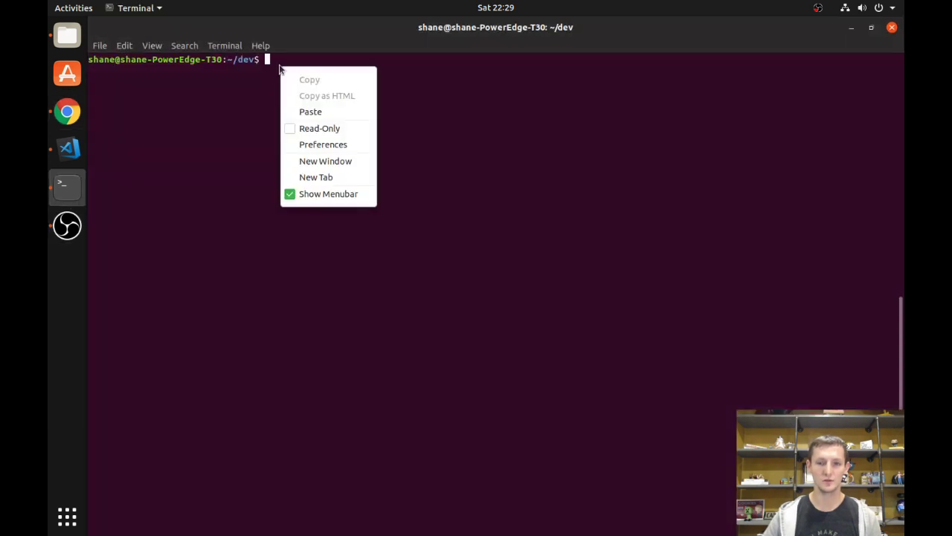
Paste and run the git clone command for Drupal core branch 8.6.x.
click(298, 108)
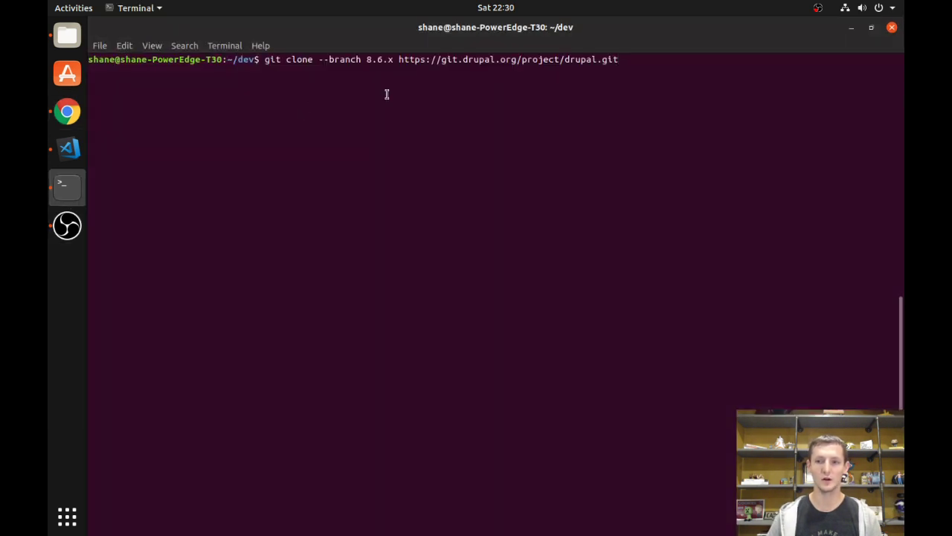
key(Return)
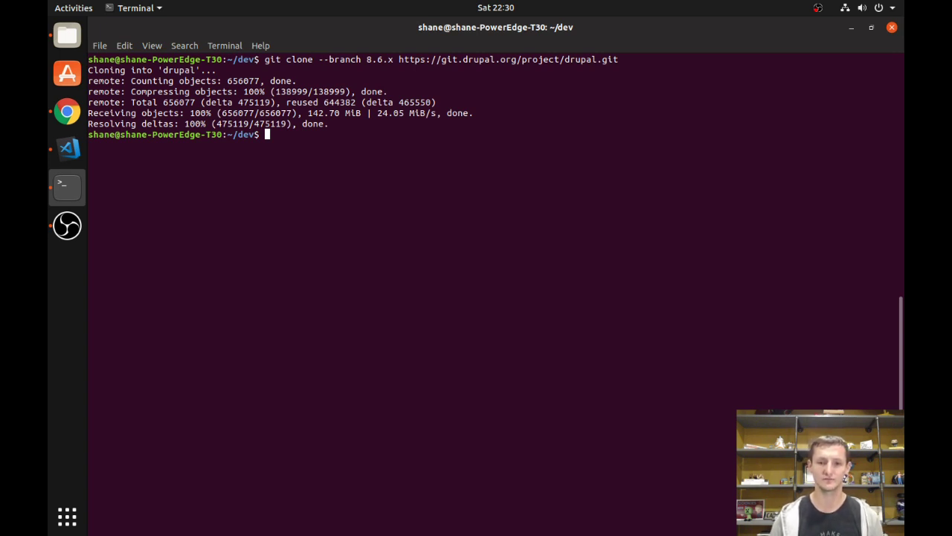
Enter the drupal folder, list all its files with ls -al, and type lando init.
text(ls)
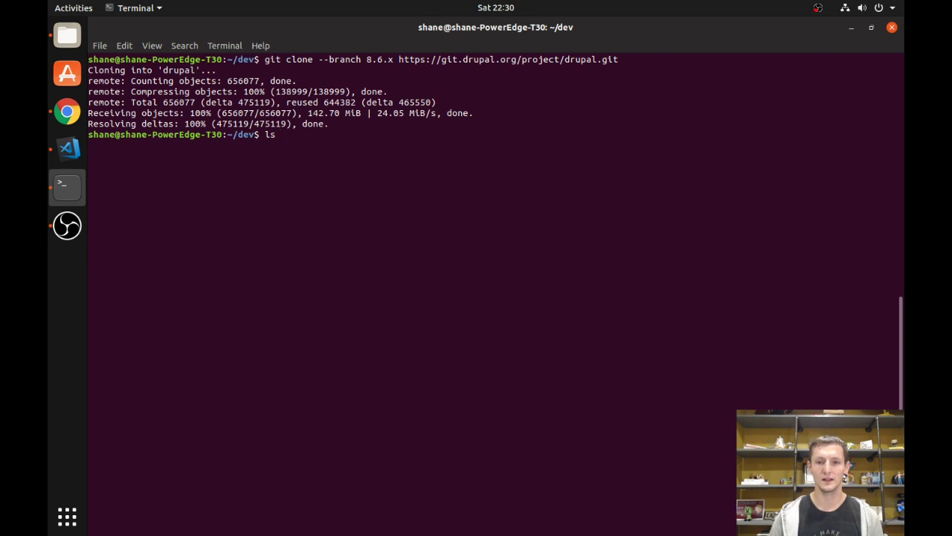
key(Return)
text(cd dru)
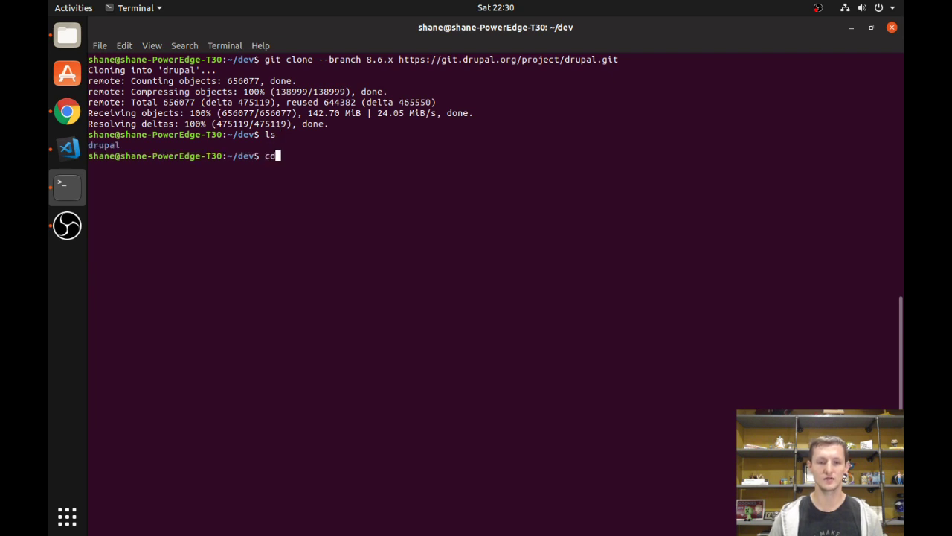
key(Tab)
key(Return)
text(ls)
key(Return)
text(ls -al)
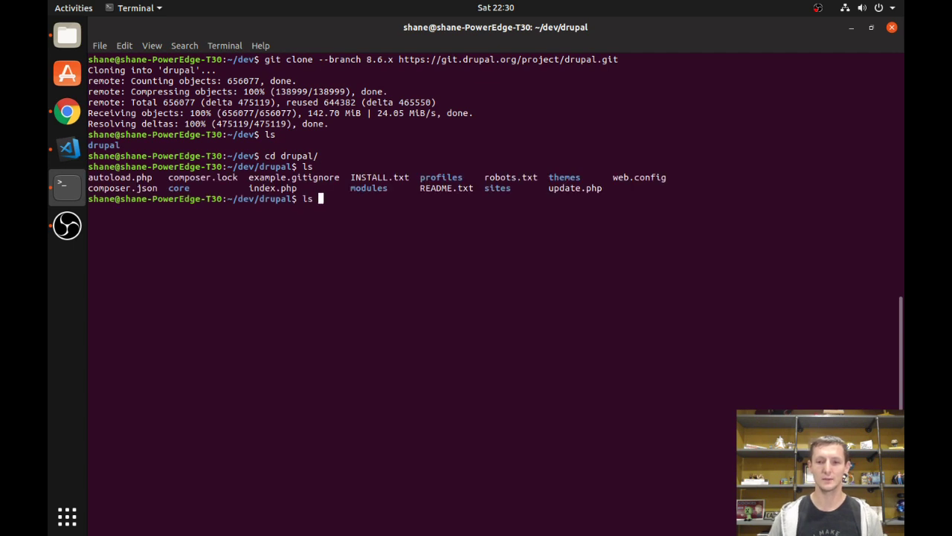
key(Return)
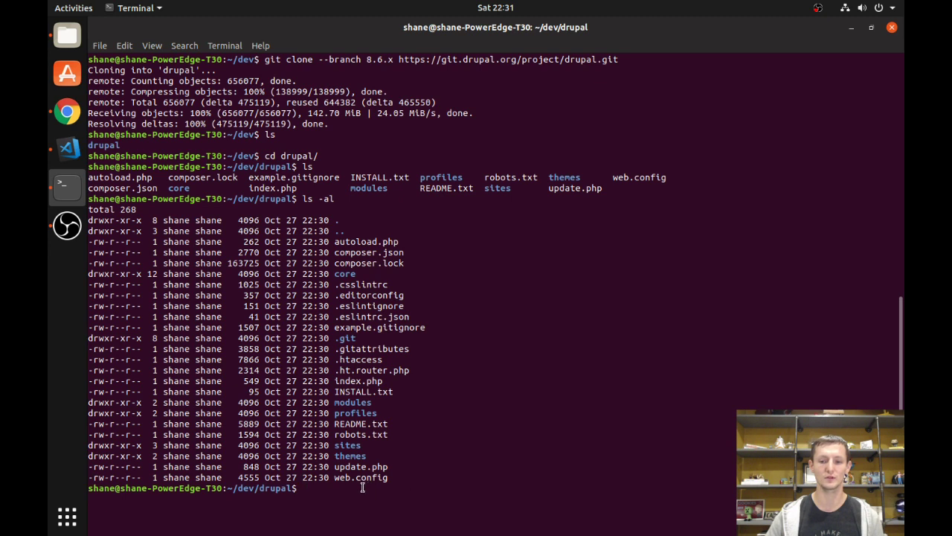
text(lando )
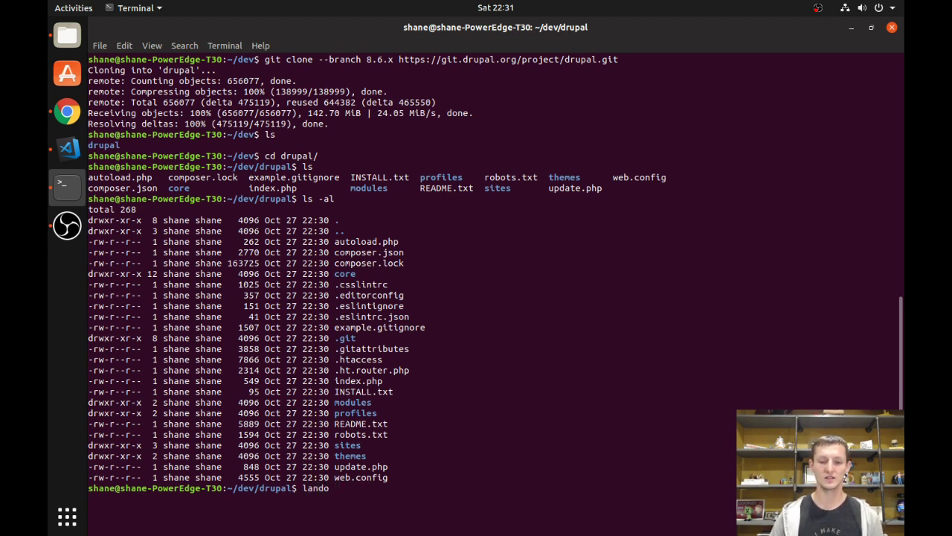
text(init)
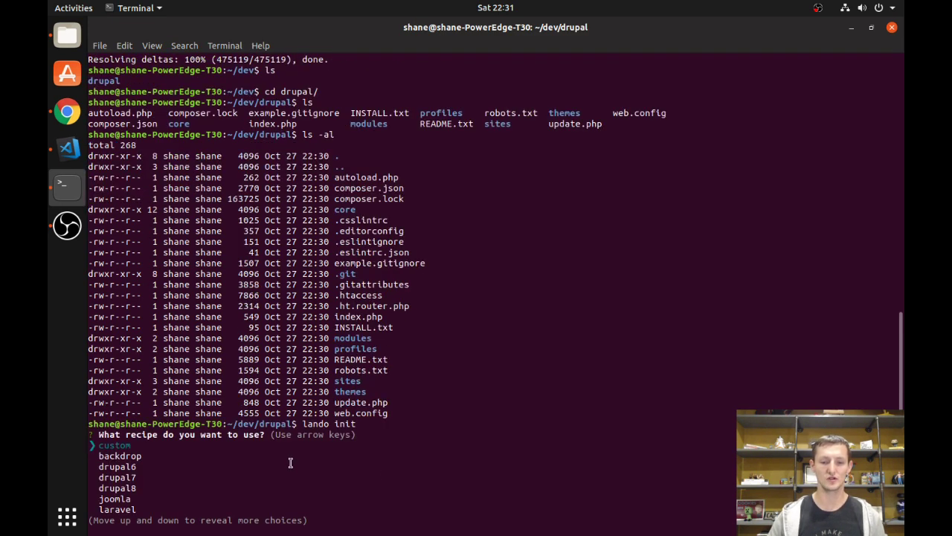
Choose the drupal8 recipe, keep webroot '.', and name the app 'D8 Site'.
key(Down)
key(Down)
key(Down)
key(Down)
key(Down)
key(Down)
key(Down)
key(Down)
key(Down)
key(Down)
key(Down)
key(Down)
key(Down)
key(Down)
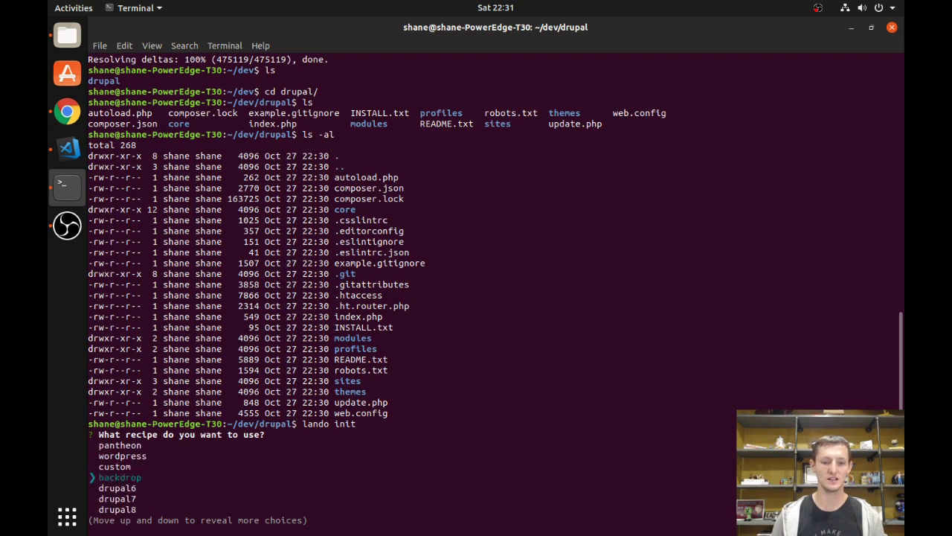
key(Up)
key(Up)
key(Up)
key(Up)
key(Up)
key(Up)
key(Up)
key(Up)
key(Up)
key(Up)
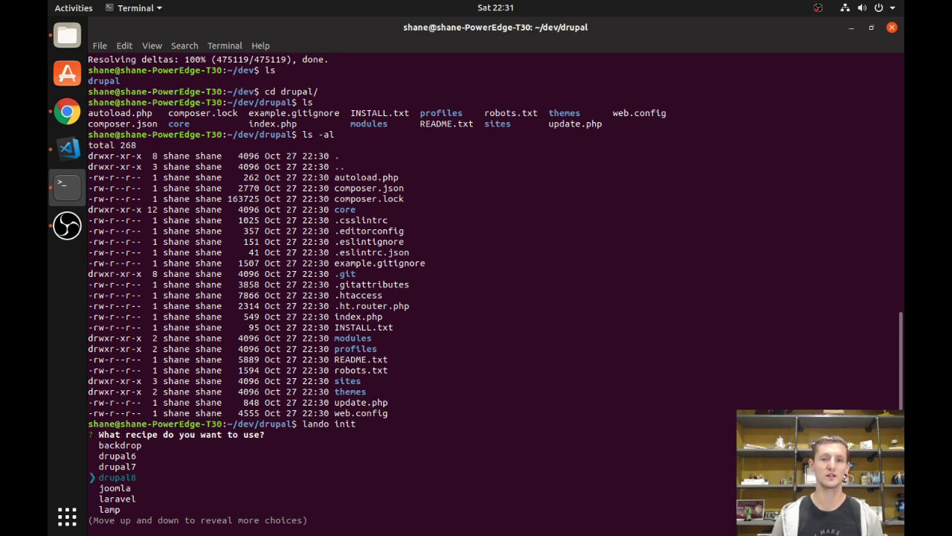
key(Return)
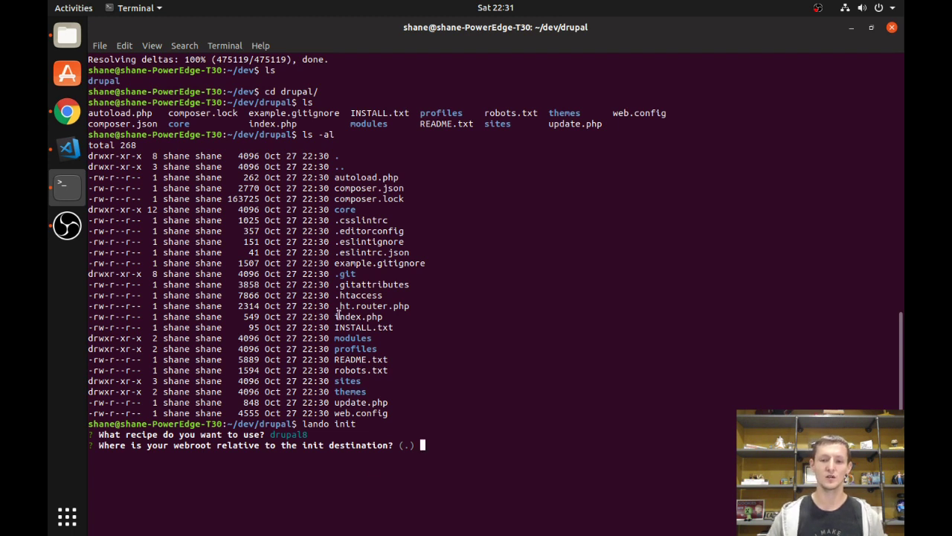
drag(338, 316, 386, 317)
click(389, 320)
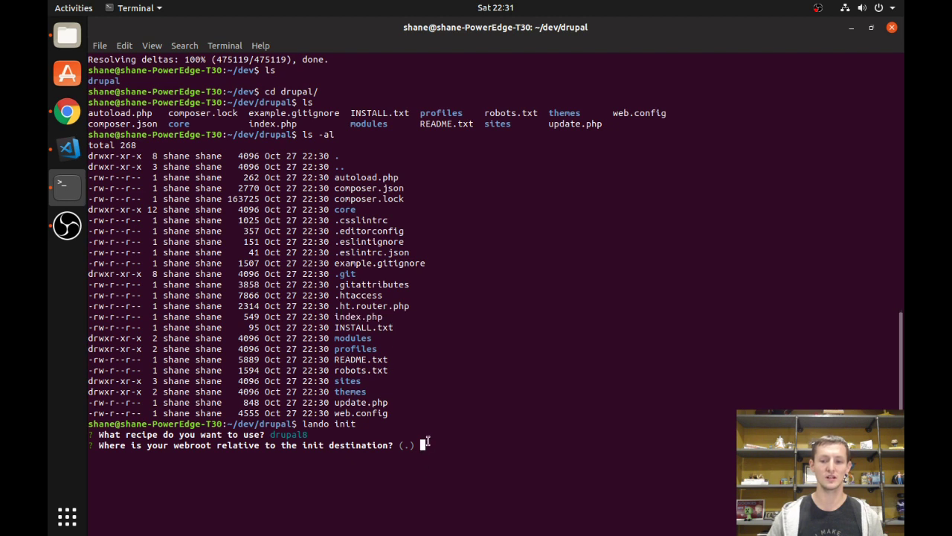
key(Return)
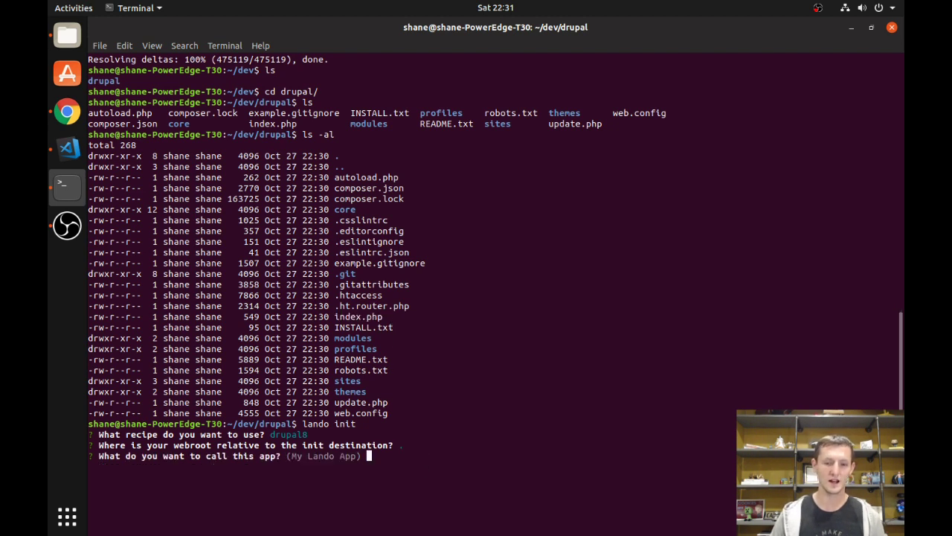
text(D8 Site)
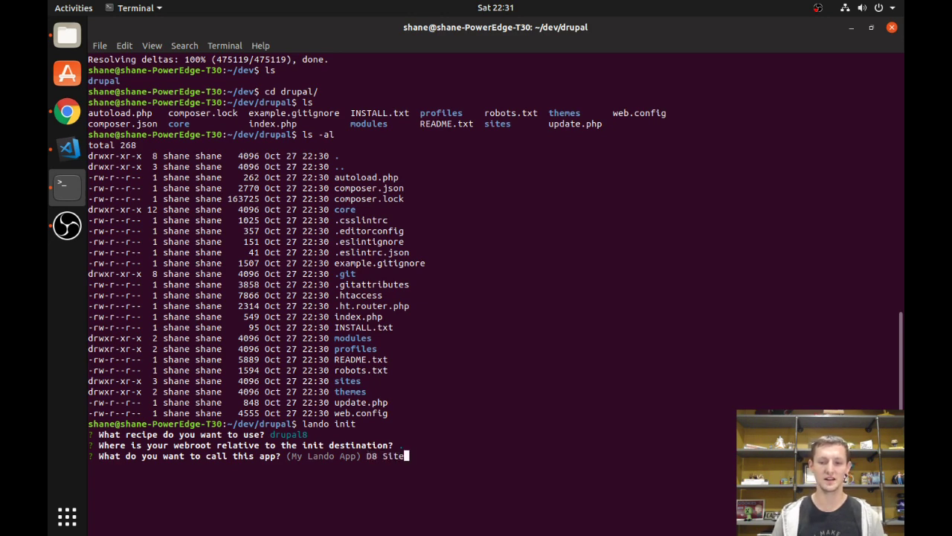
key(Return)
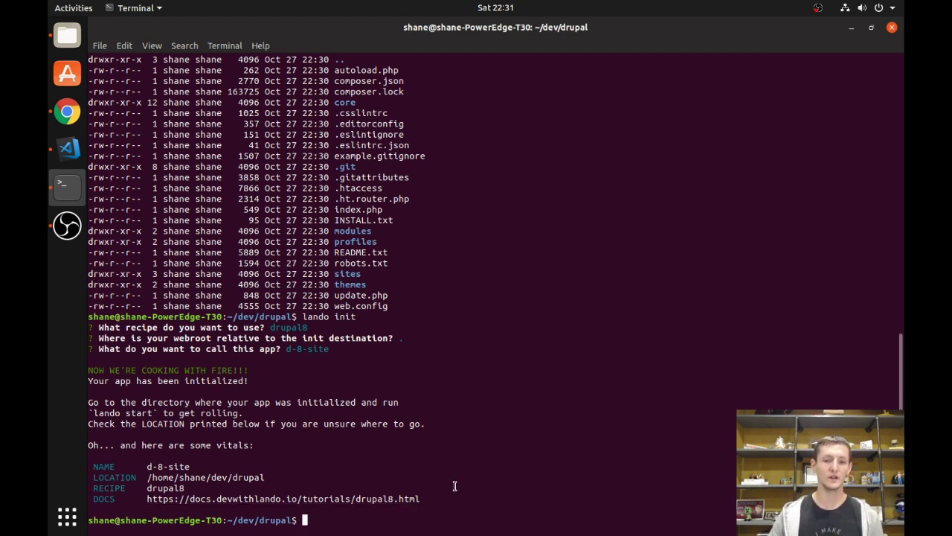
text(lando start)
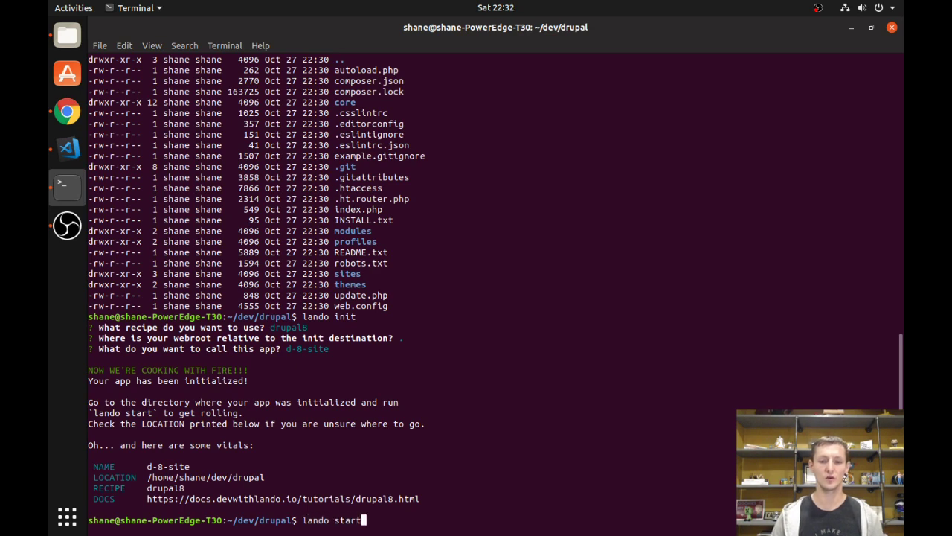
key(Return)
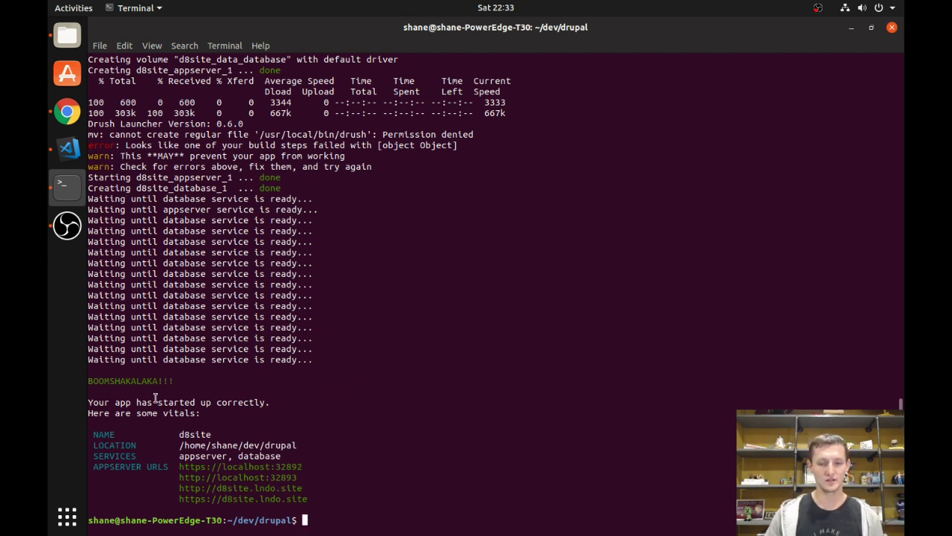
drag(189, 380, 86, 379)
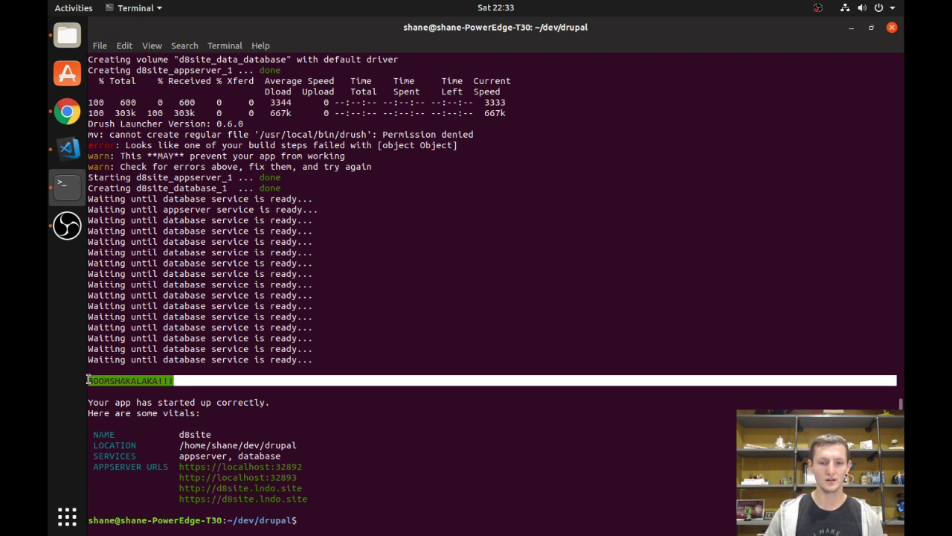
click(369, 411)
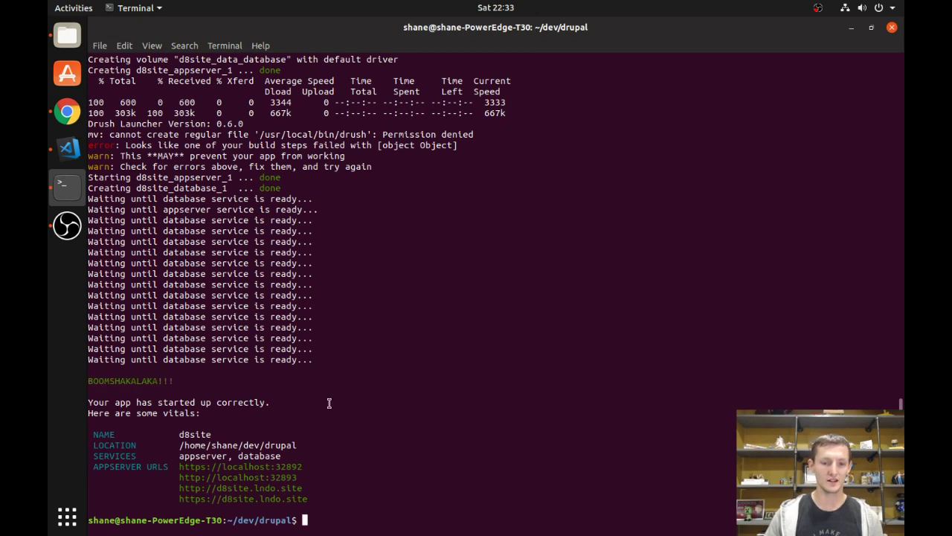
right_click(210, 479)
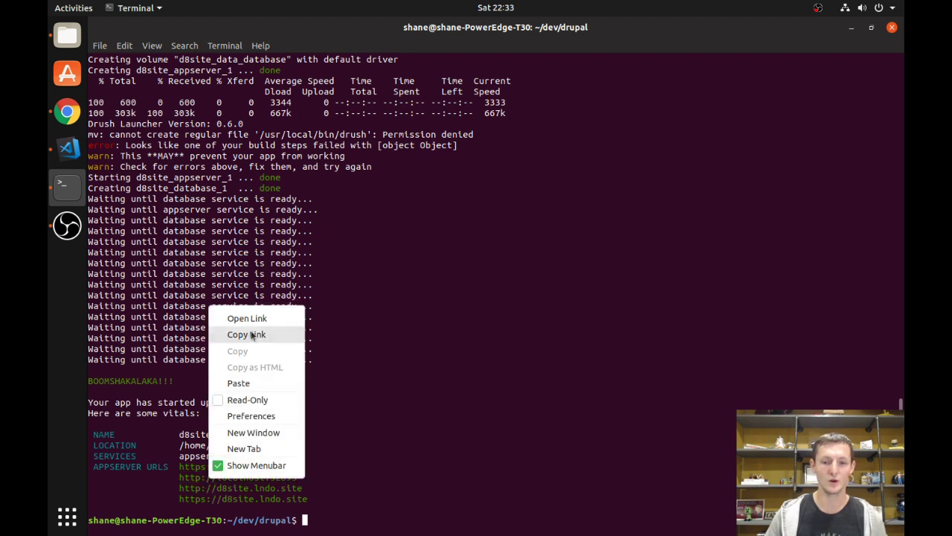
click(250, 335)
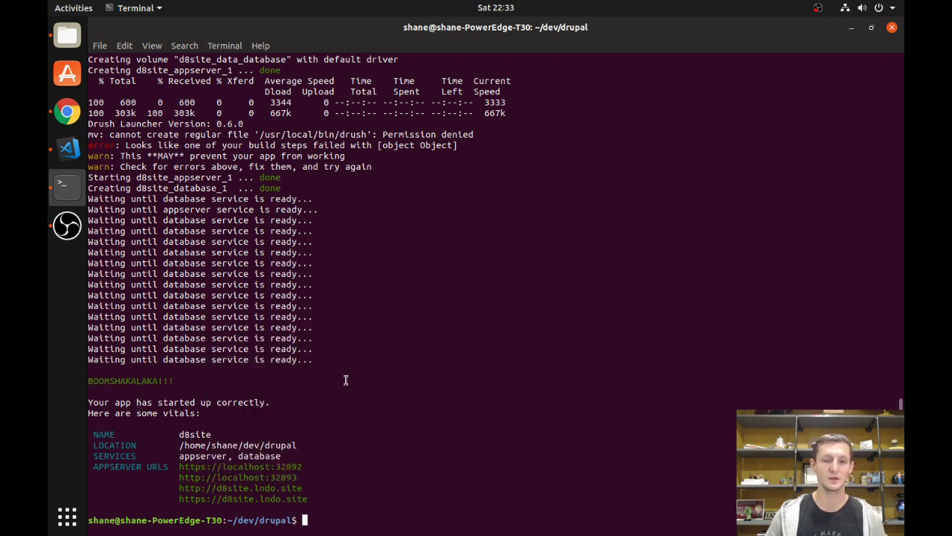
List the project files, then run lando composer install.
text(ls)
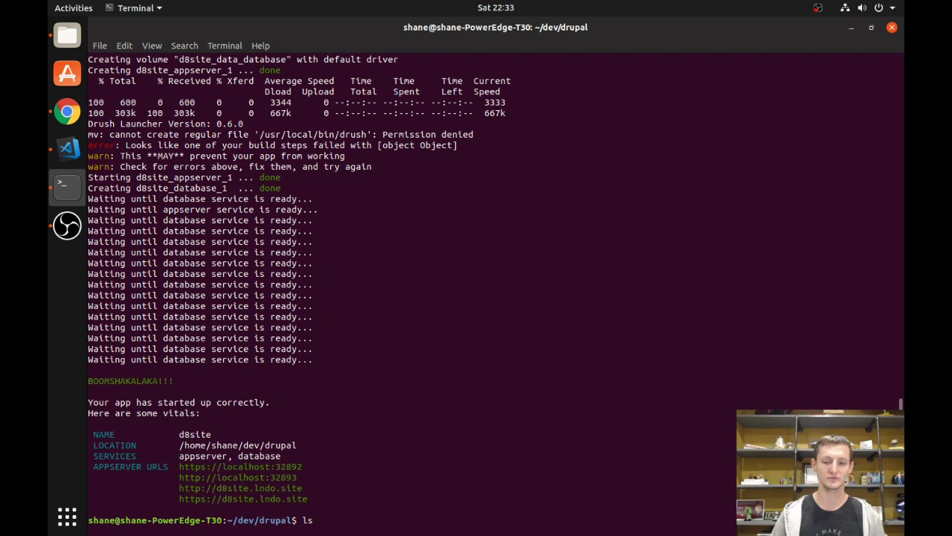
key(Return)
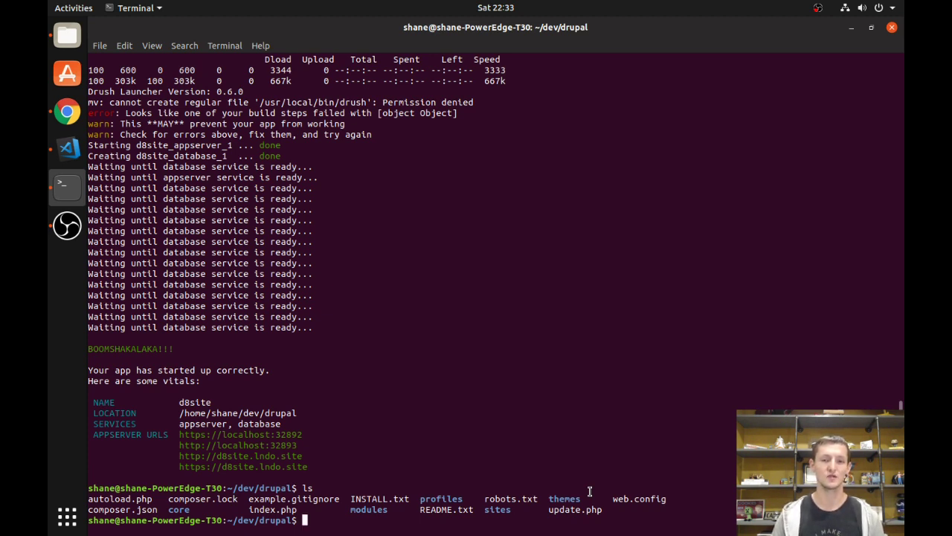
text(land)
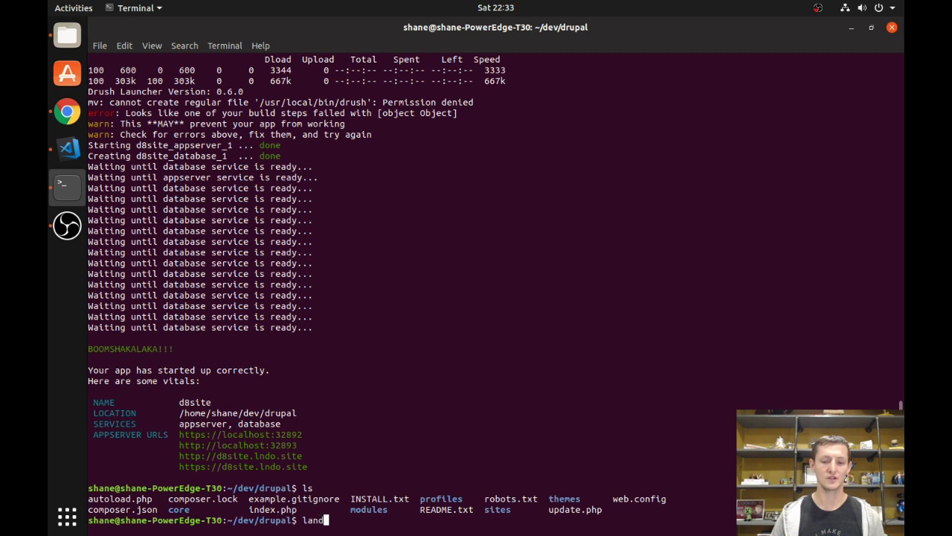
text(o composer install)
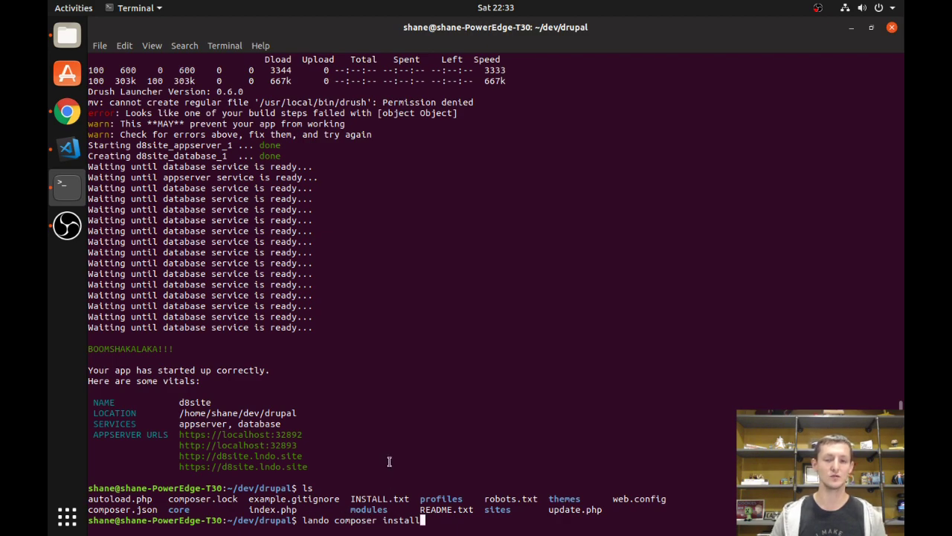
key(Return)
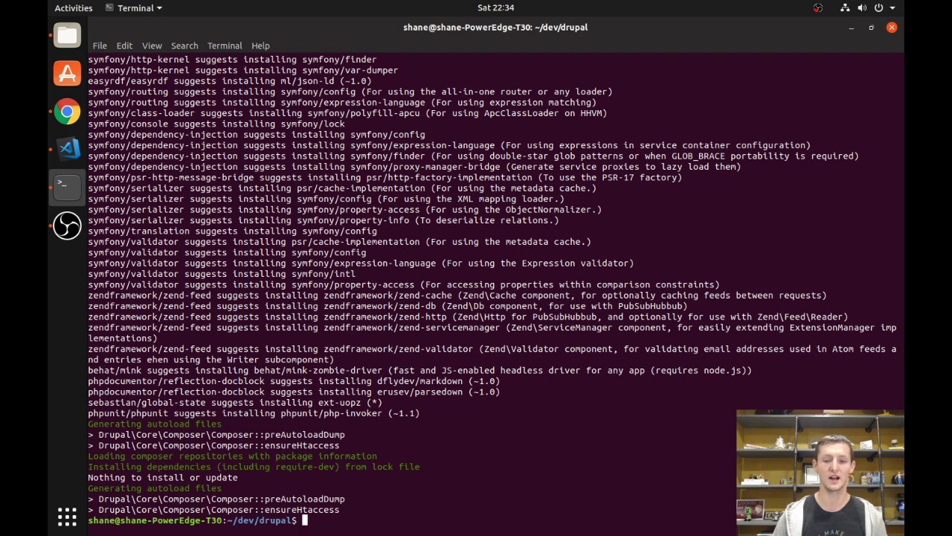
Load the local site localhost:32893 in a new Chrome tab.
click(66, 115)
click(811, 26)
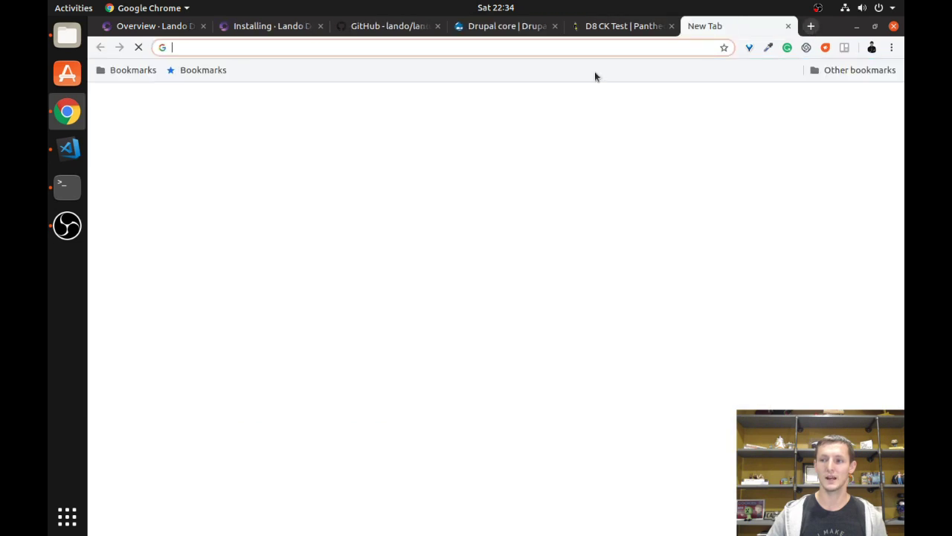
key(ctrl+v)
click(421, 69)
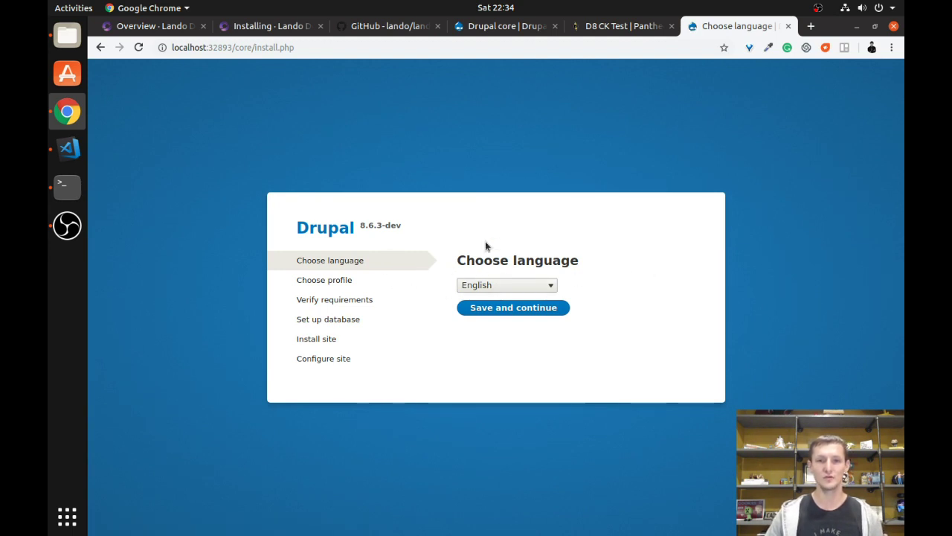
Continue the installer in English with the Standard profile to reach database configuration.
click(527, 312)
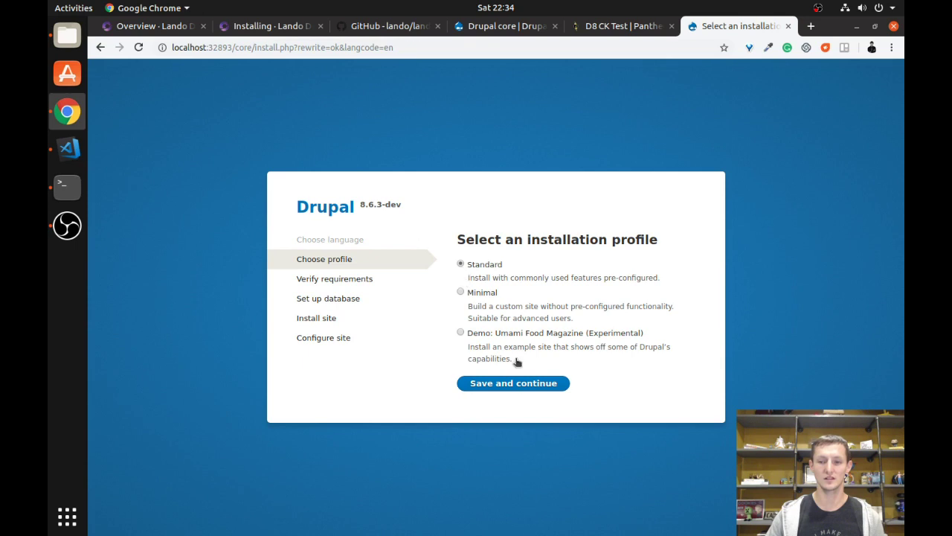
click(516, 385)
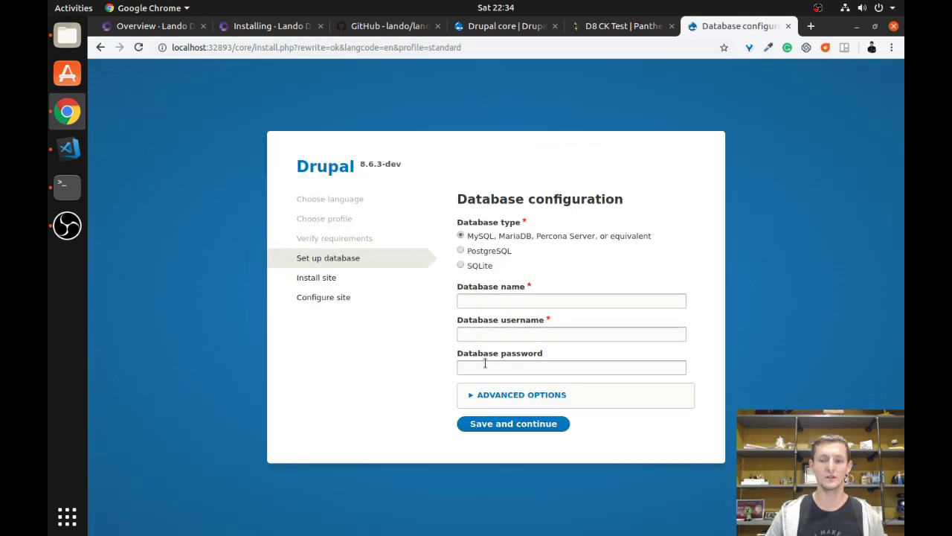
click(67, 185)
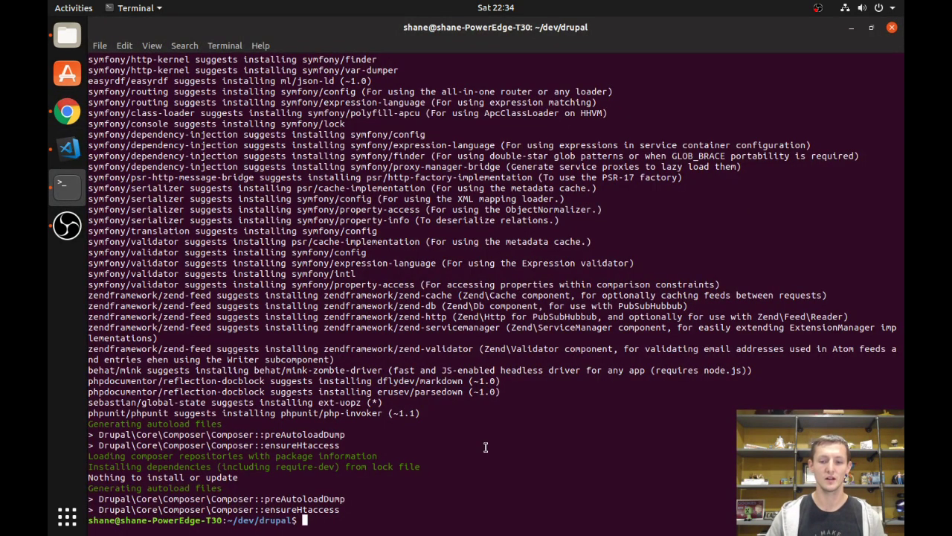
Run lando info to list the app's services and database credentials.
text(lan)
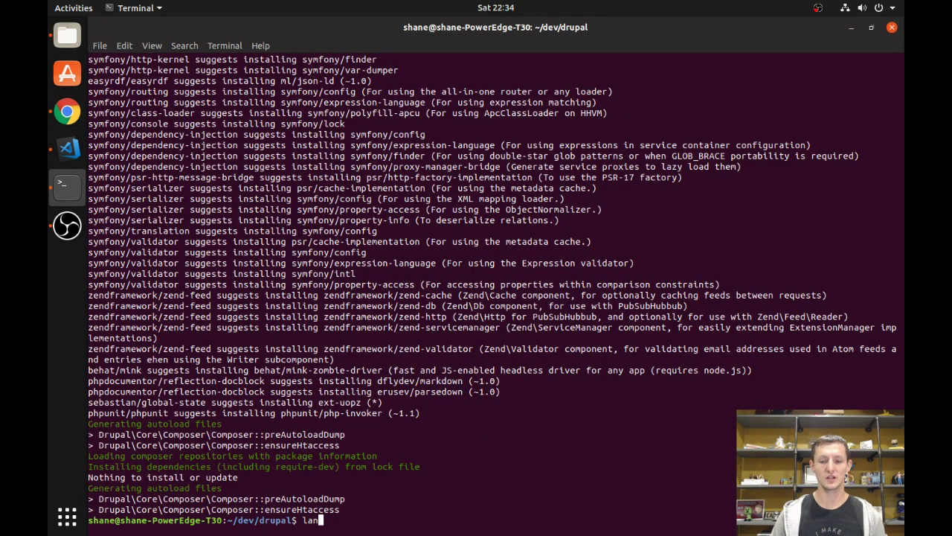
text(do info)
key(Return)
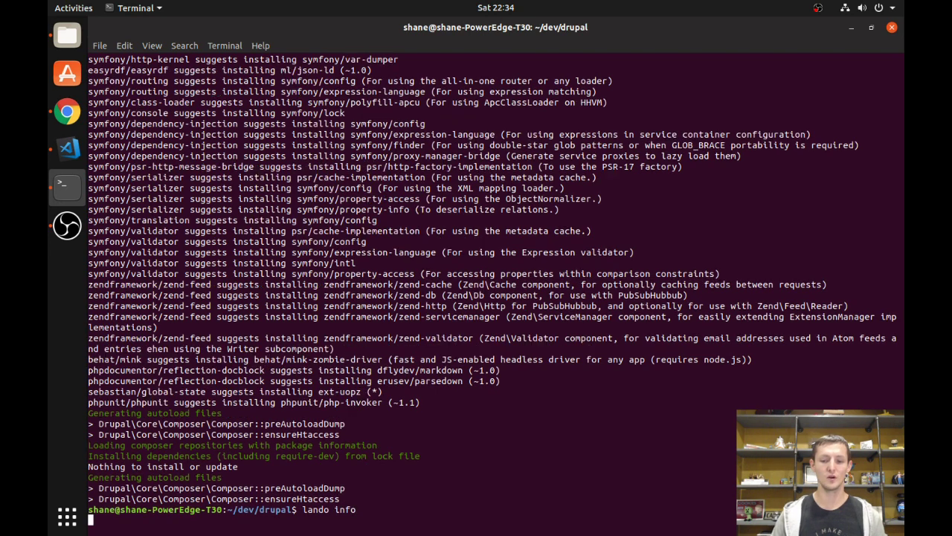
scroll(262, 315, up, 5)
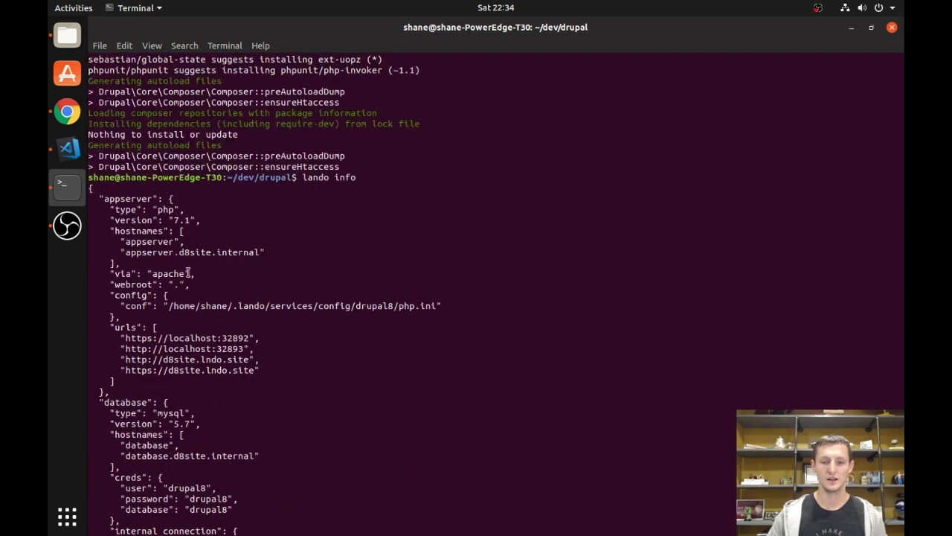
scroll(141, 187, down, 1)
scroll(162, 230, down, 5)
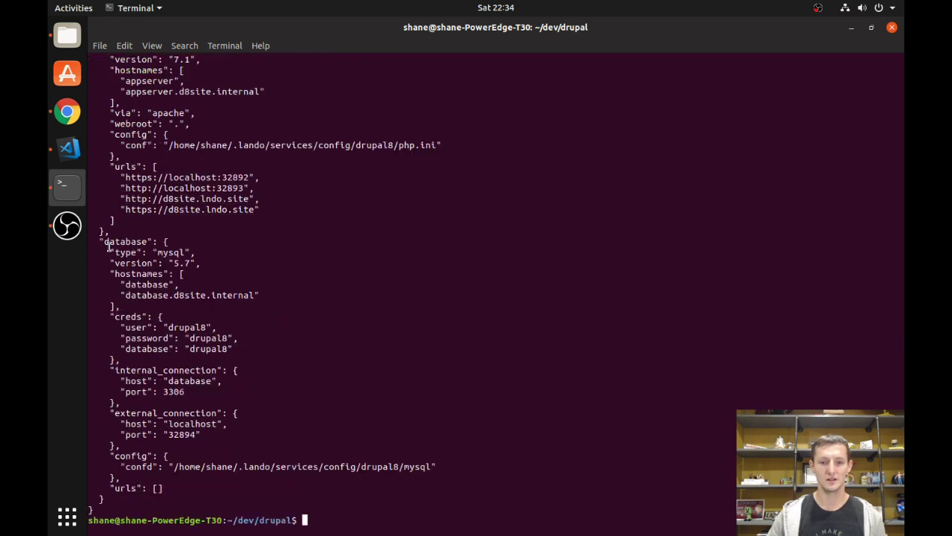
Copy the drupal8 credential from the output and return to the installer's Database name field.
double_click(127, 286)
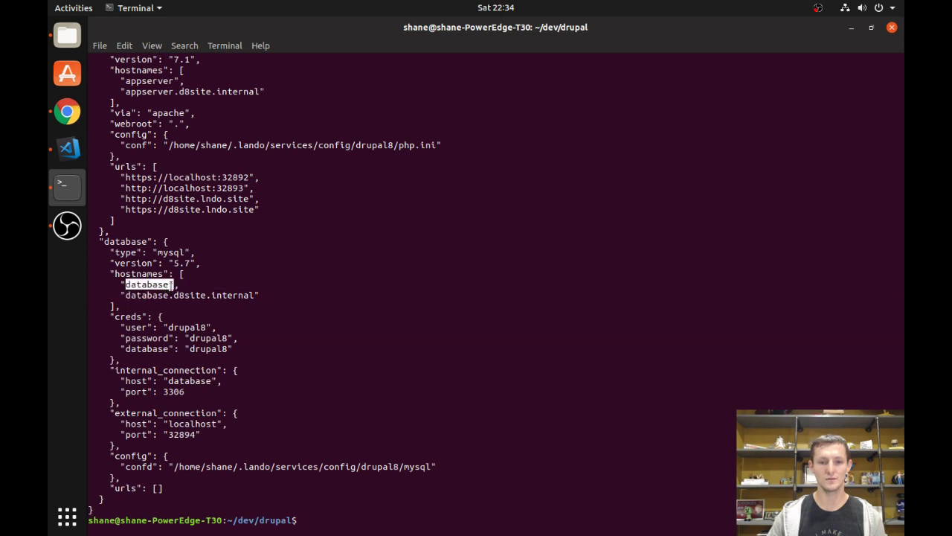
drag(169, 329, 205, 327)
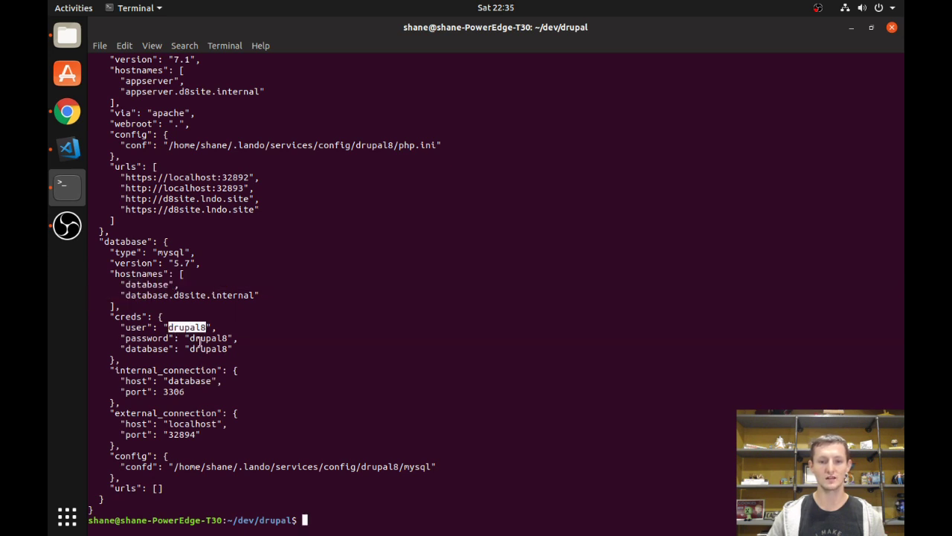
right_click(192, 335)
click(221, 344)
click(67, 112)
click(509, 301)
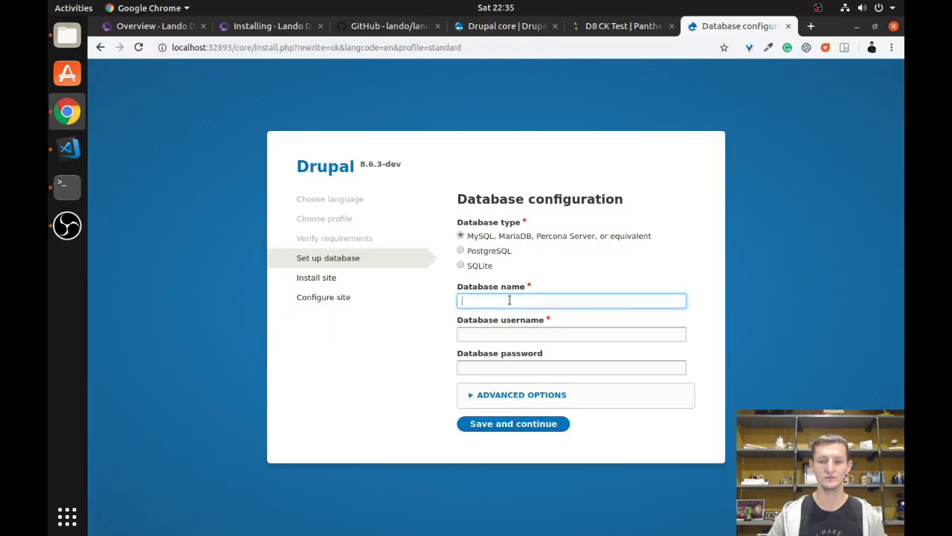
key(ctrl+v)
click(535, 334)
key(ctrl+v)
click(497, 366)
key(ctrl+v)
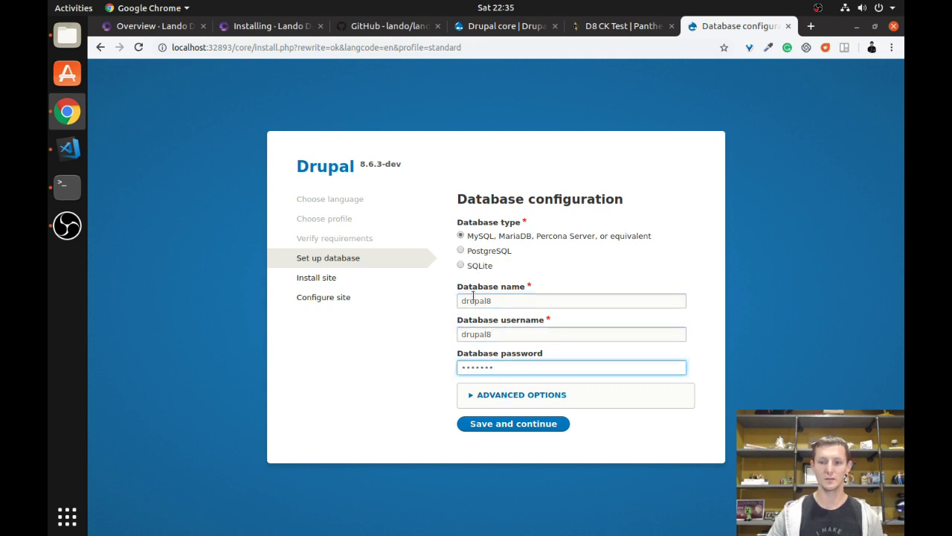
click(499, 395)
double_click(506, 366)
text(database)
key(Return)
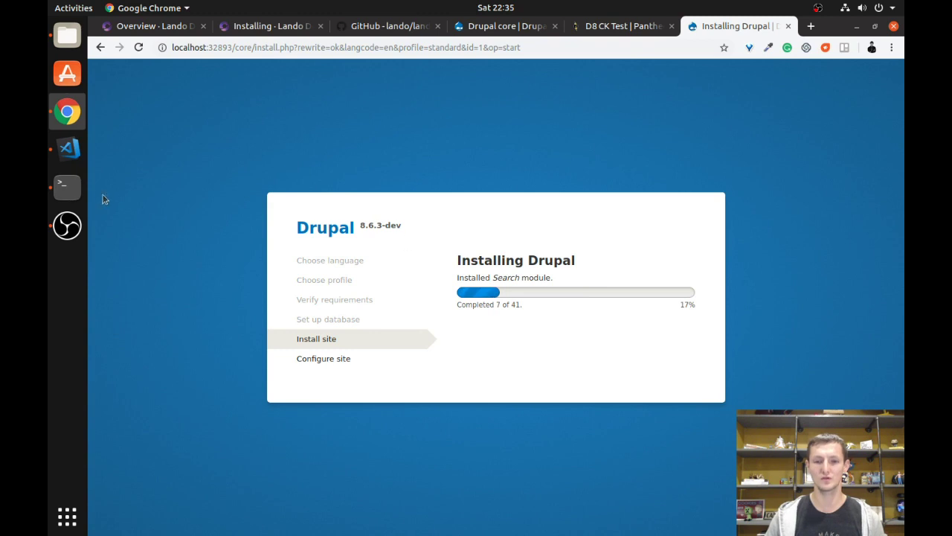
Stop the d8site app with lando stop and move up to the ~/dev folder.
click(67, 186)
text(lan)
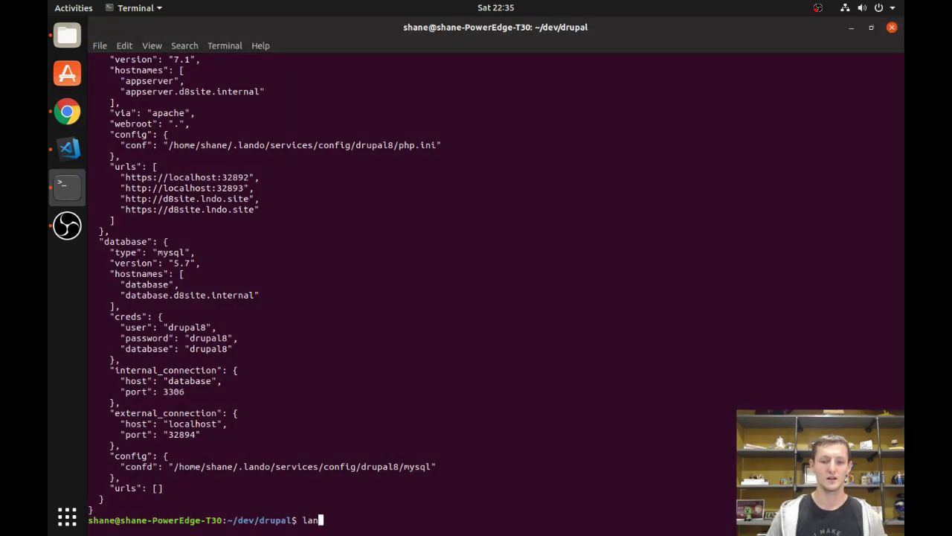
text(do stop)
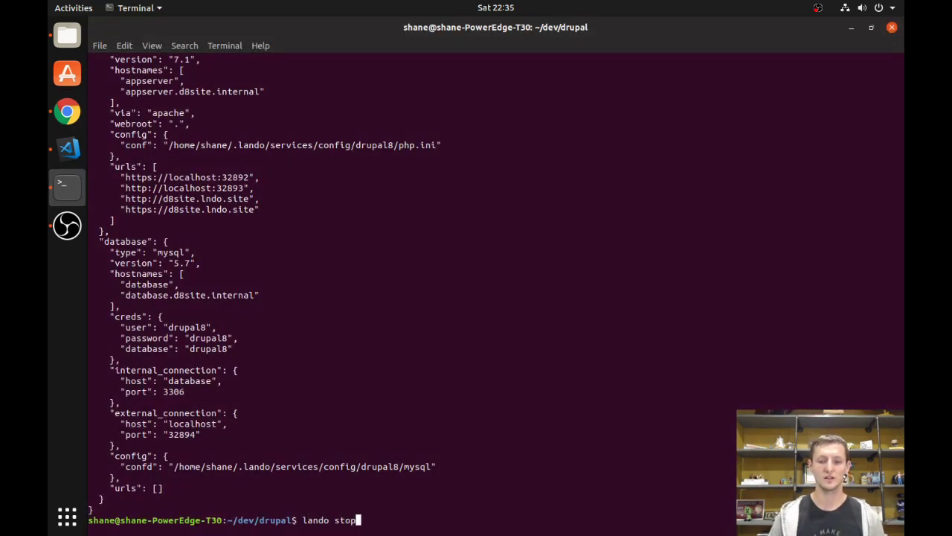
key(Return)
text(cd ..)
key(Return)
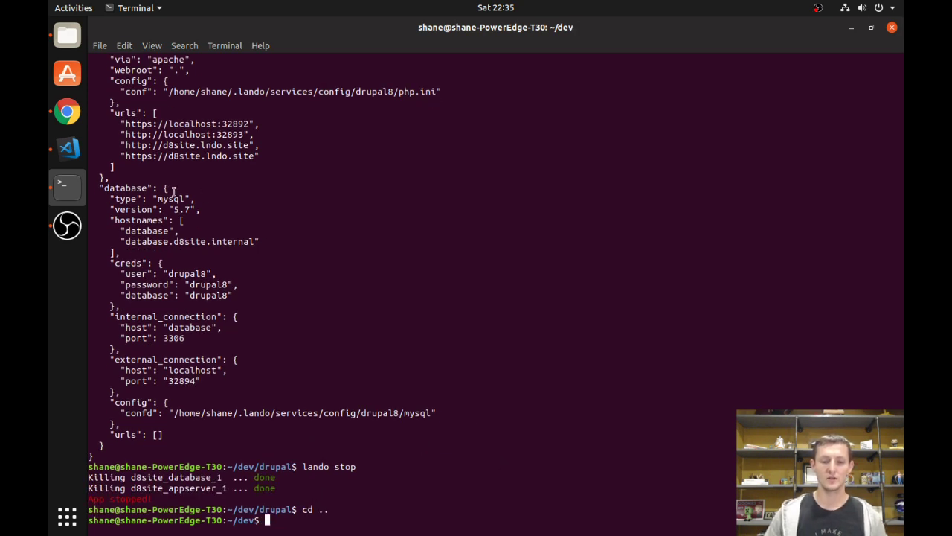
click(71, 117)
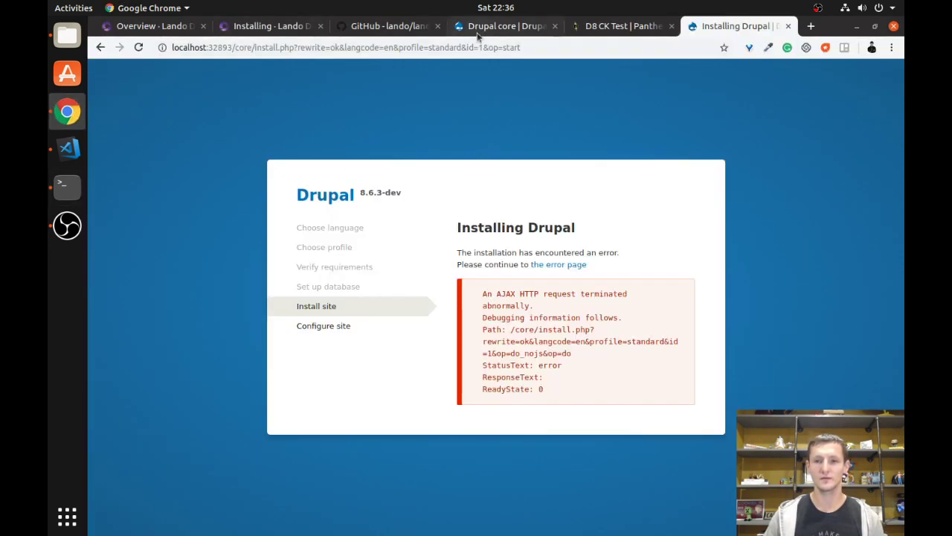
Switch to the 'D8 CK Test | Pantheon' tab showing the Dev Code page.
click(602, 28)
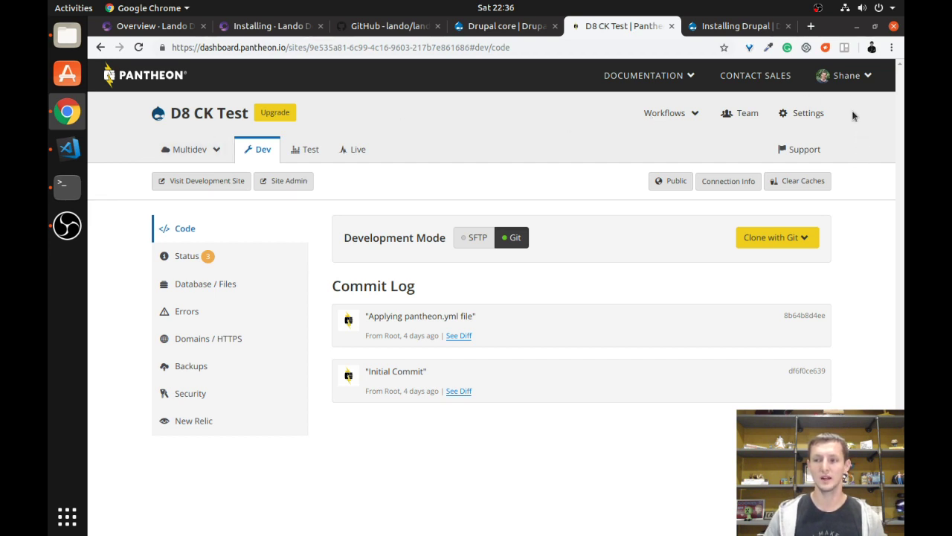
Check the account's Machine Tokens page for the Lando Token.
click(851, 77)
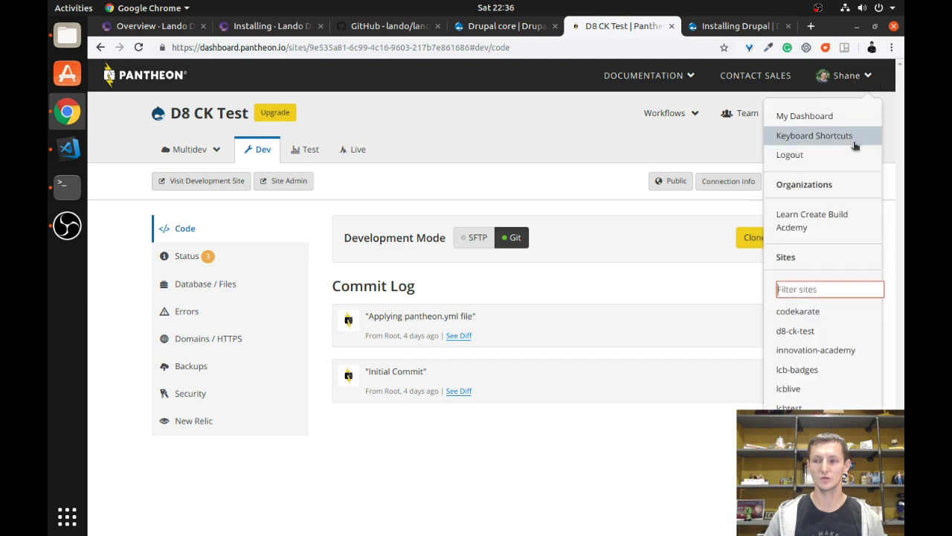
click(658, 153)
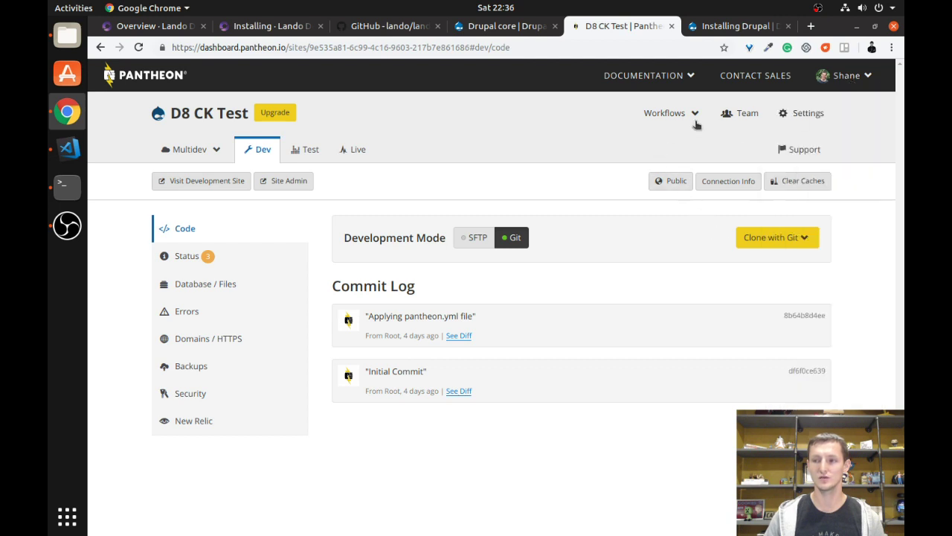
click(847, 75)
click(805, 117)
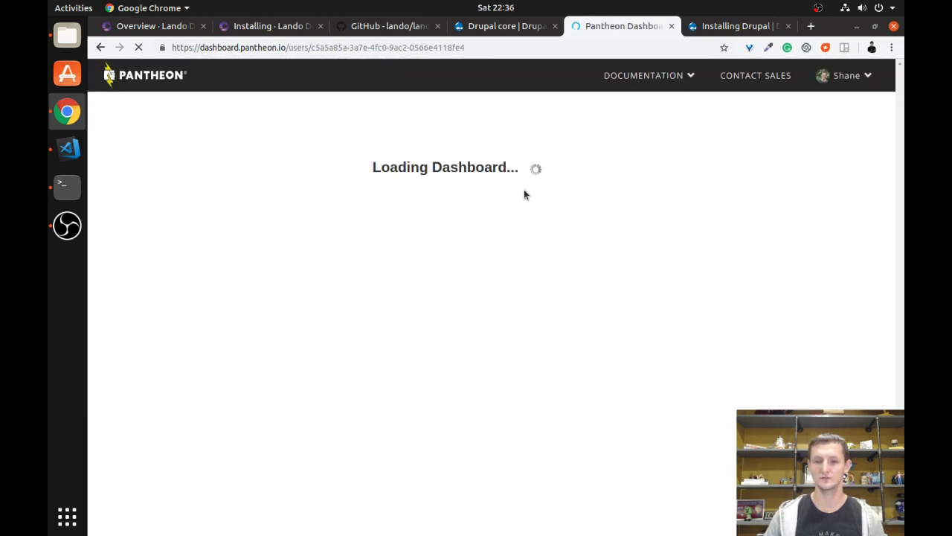
click(409, 145)
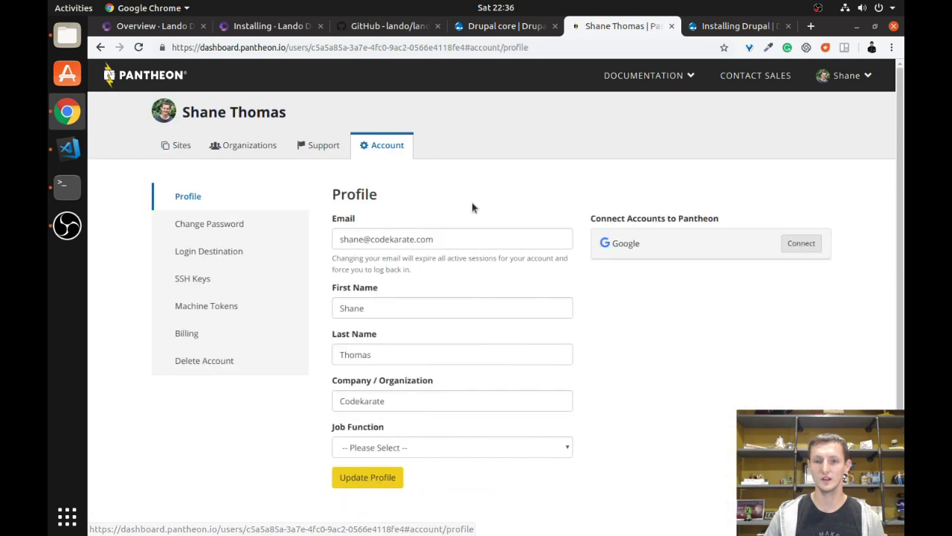
click(252, 306)
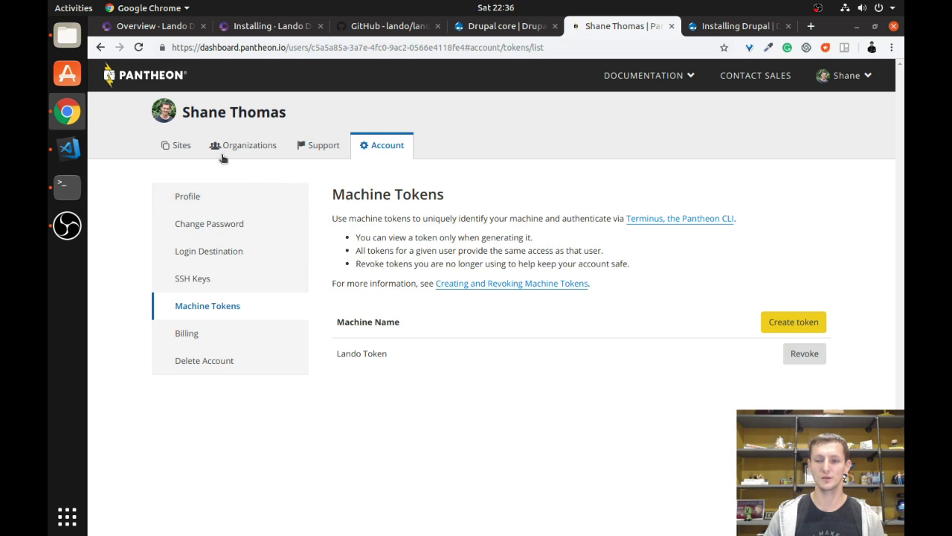
Return to D8 CK Test and visit its development site homepage.
click(170, 147)
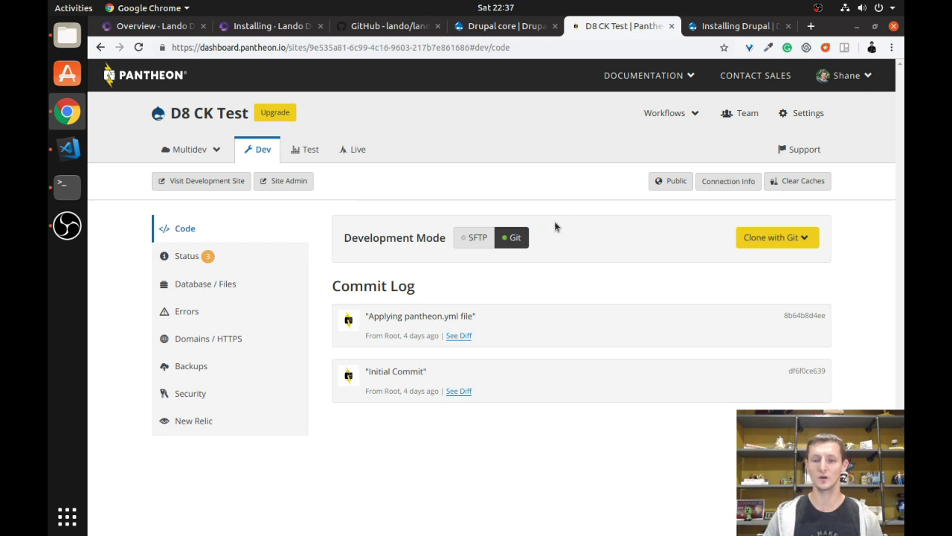
click(197, 189)
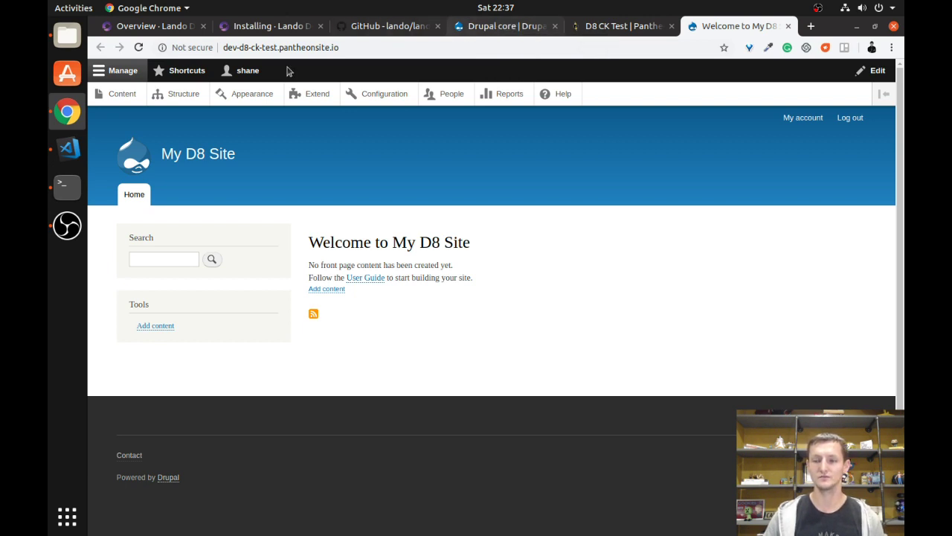
click(67, 186)
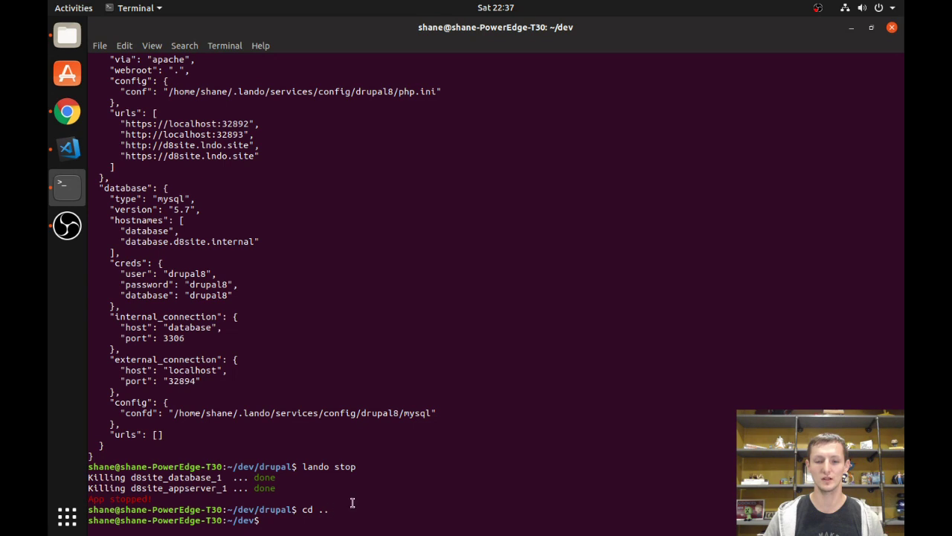
Create a pantheon folder and change into it.
text(mkdir pantheon)
key(Return)
text(cd p)
key(Tab)
key(Return)
Run lando init pantheon using the existing account and the d8-ck-test site.
text(lan)
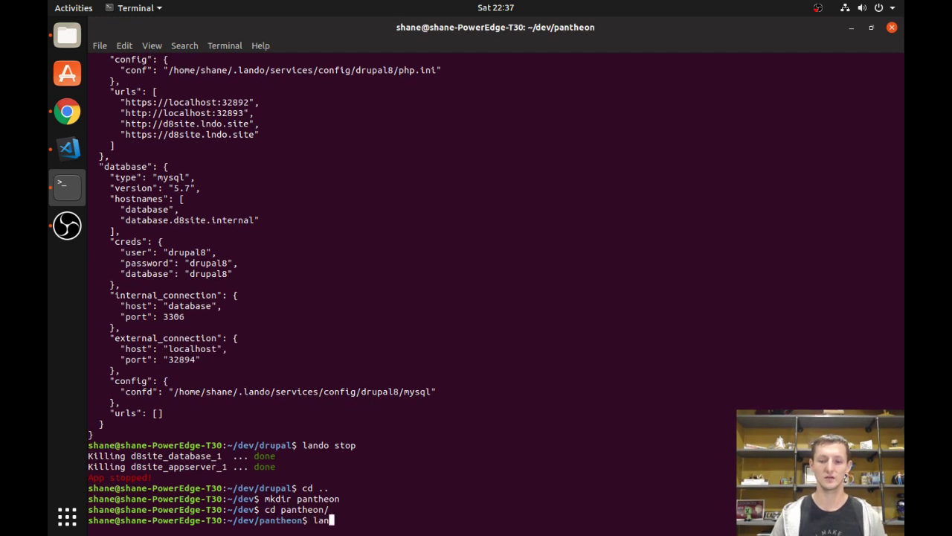
text(do init pantheon)
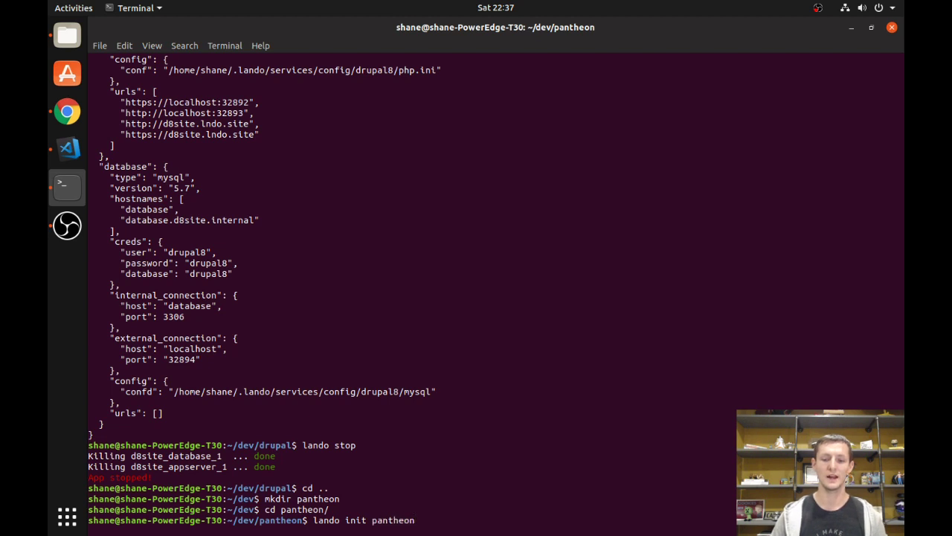
key(Return)
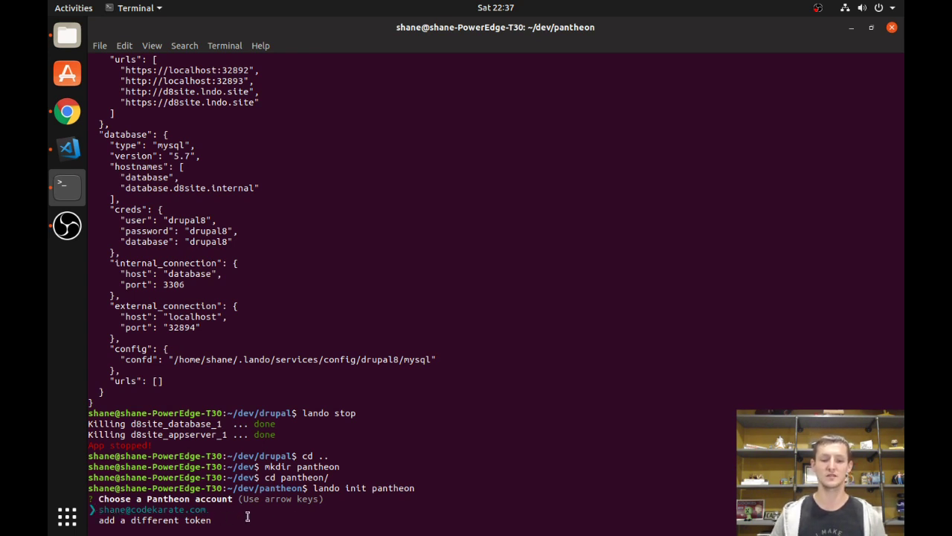
key(Return)
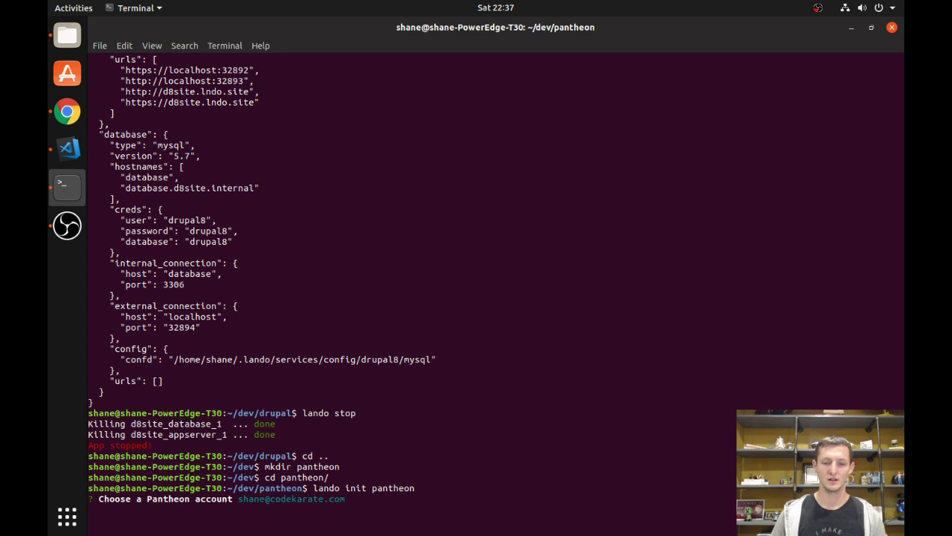
key(Down)
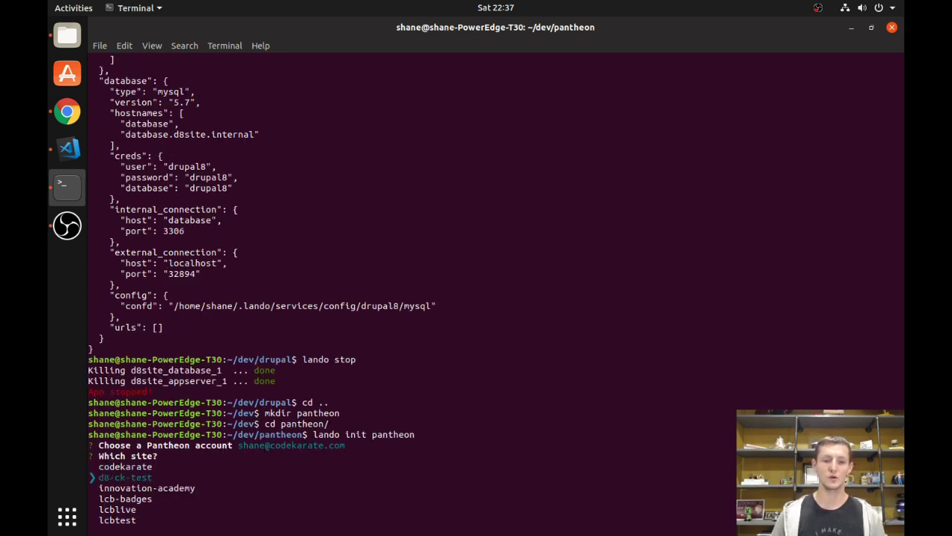
key(Return)
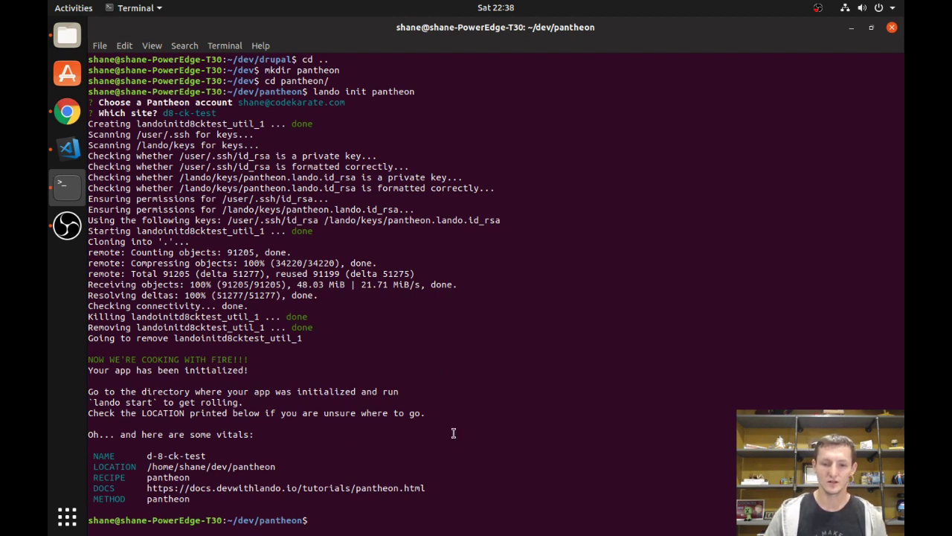
text(lando)
text(start)
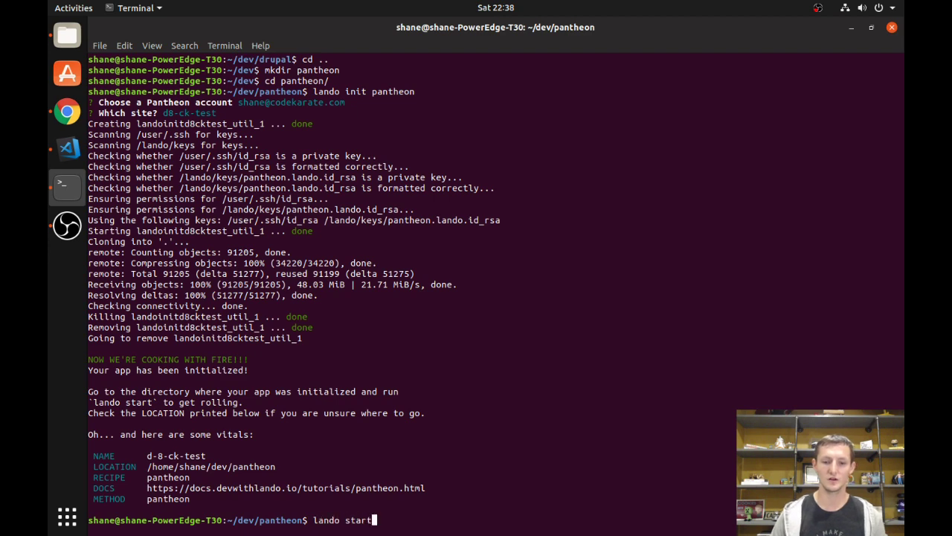
key(Return)
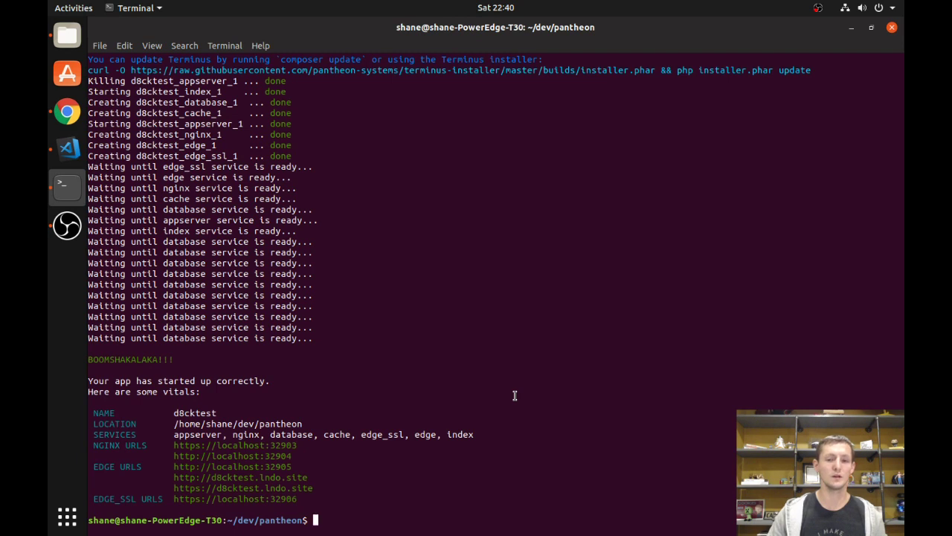
List the pantheon folder with ls and ls -al, highlighting the hidden .lando.yml file.
text(ls)
key(Return)
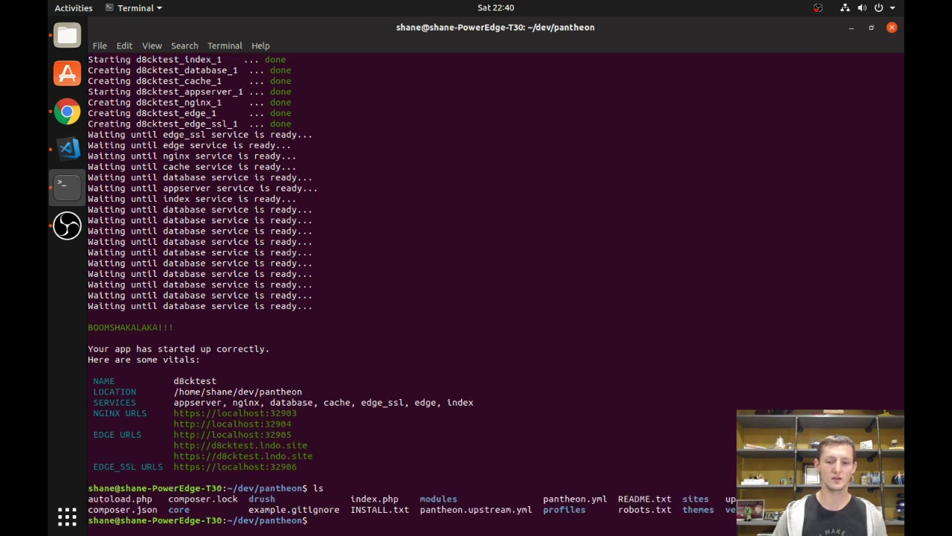
text(ls -al)
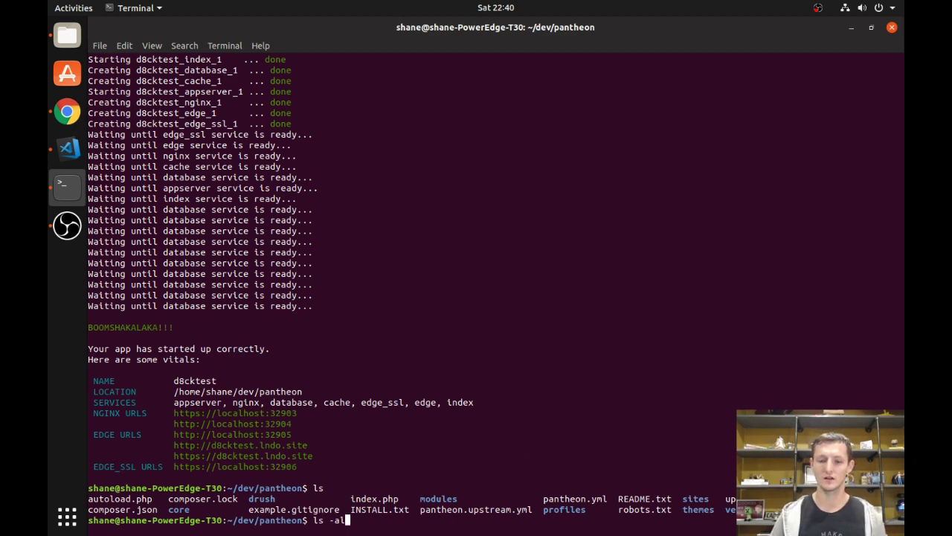
key(Return)
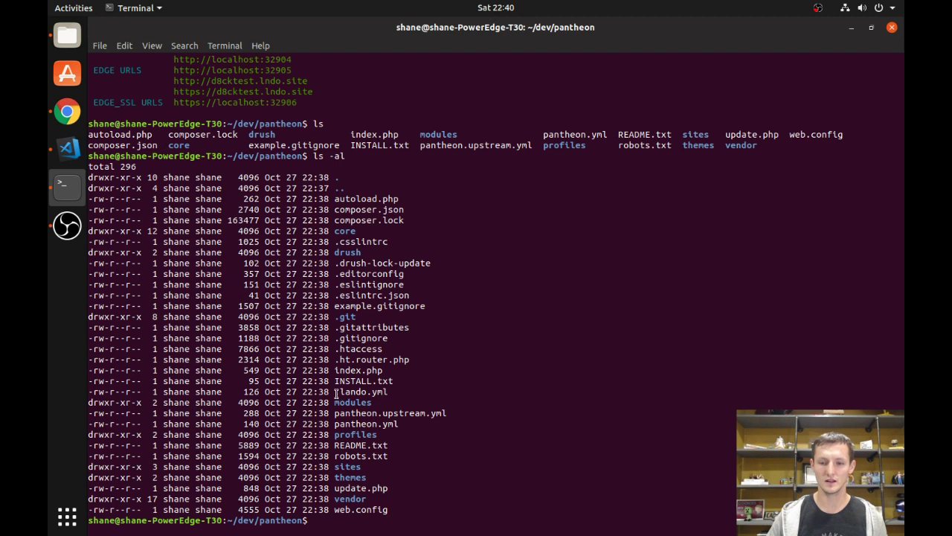
drag(336, 391, 398, 389)
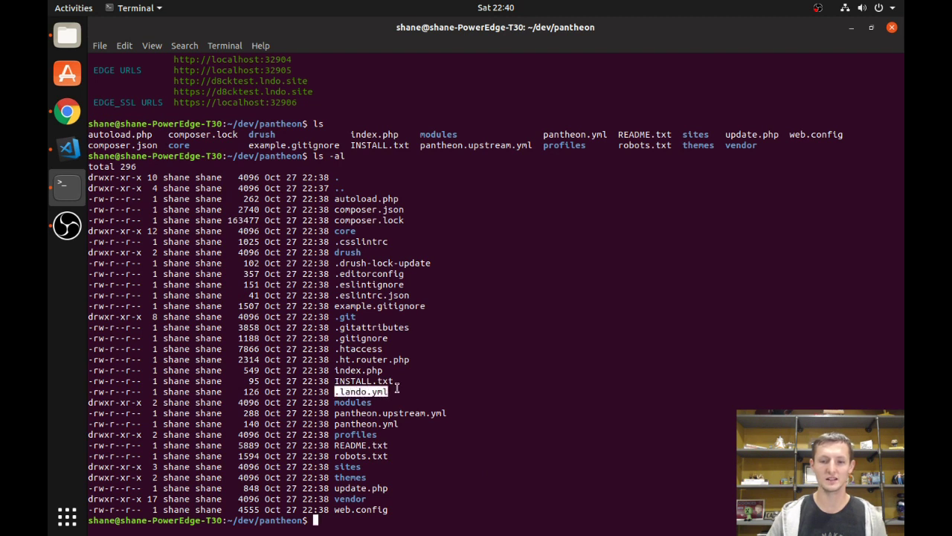
click(399, 392)
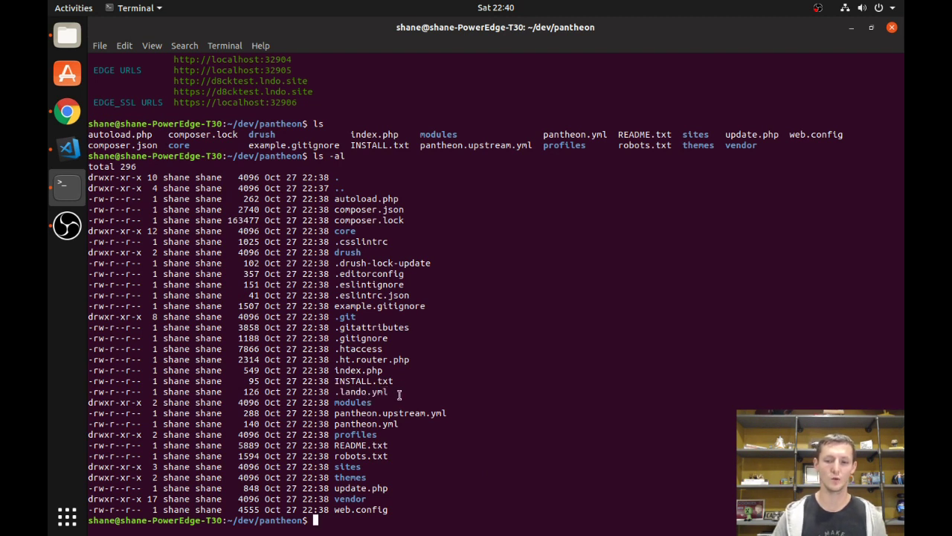
View .lando.yml in vim, then quit with :q.
text(vim .l)
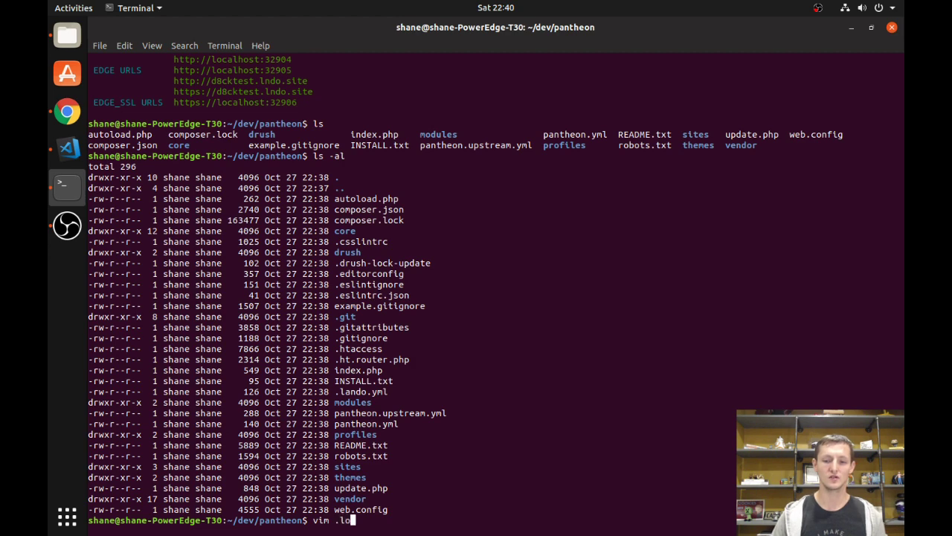
key(Tab)
key(Return)
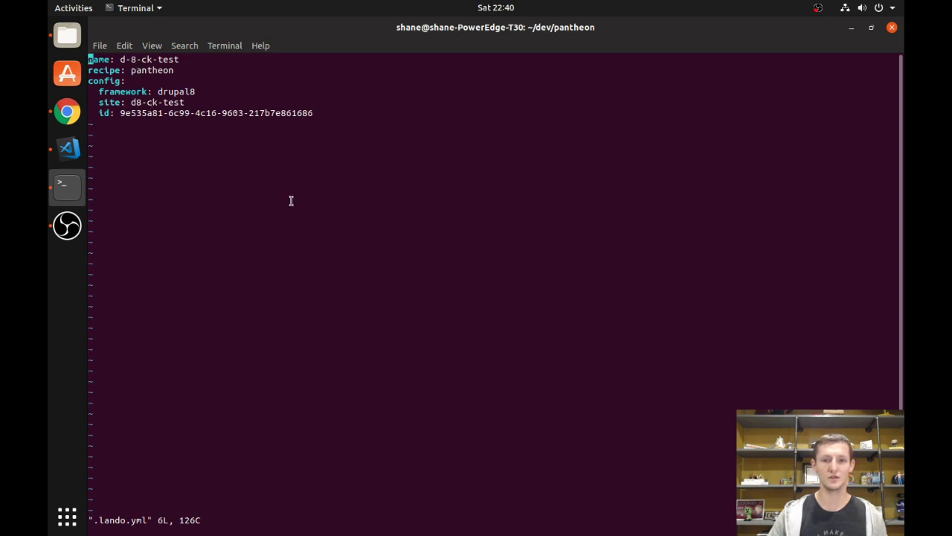
text(:q)
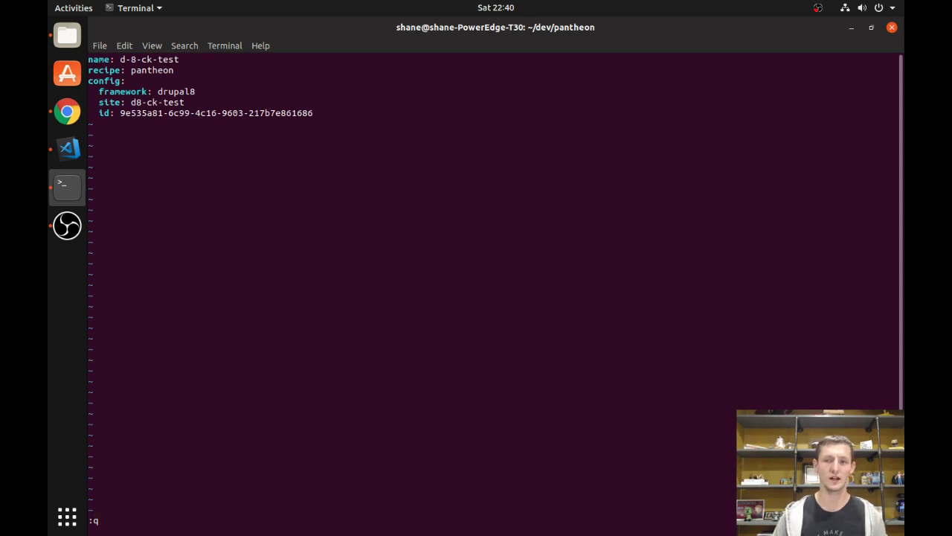
key(Return)
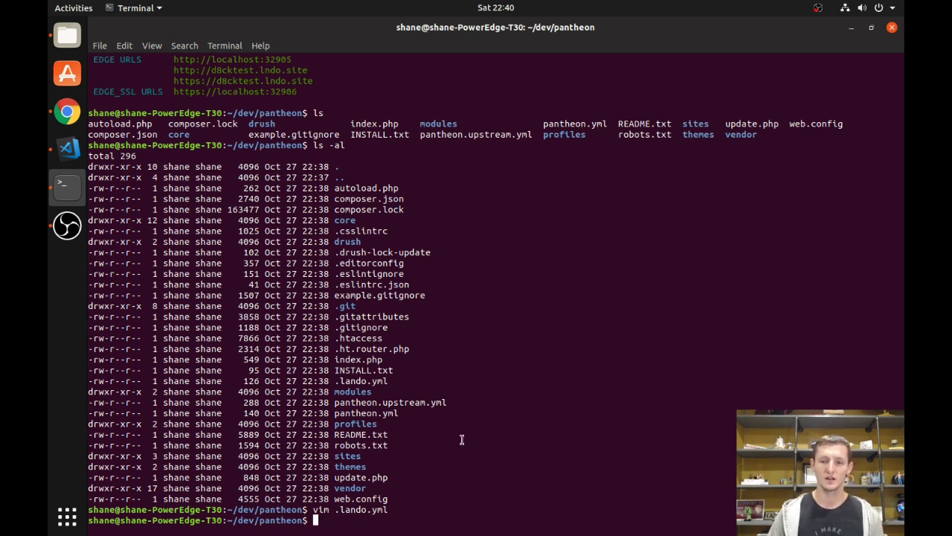
Open localhost:32904 showing the Drupal 8.6.2 installer and compare it with the Pantheon tab.
scroll(461, 440, up, 5)
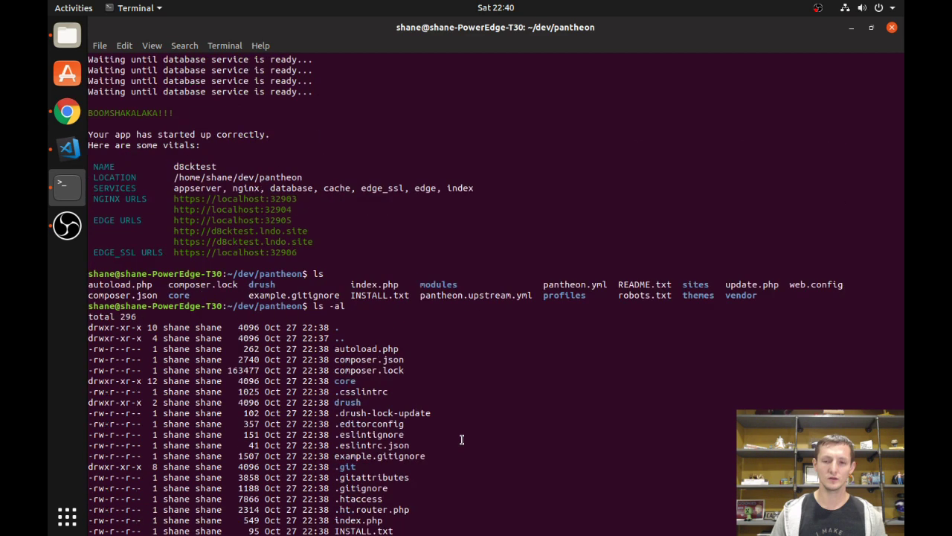
right_click(225, 210)
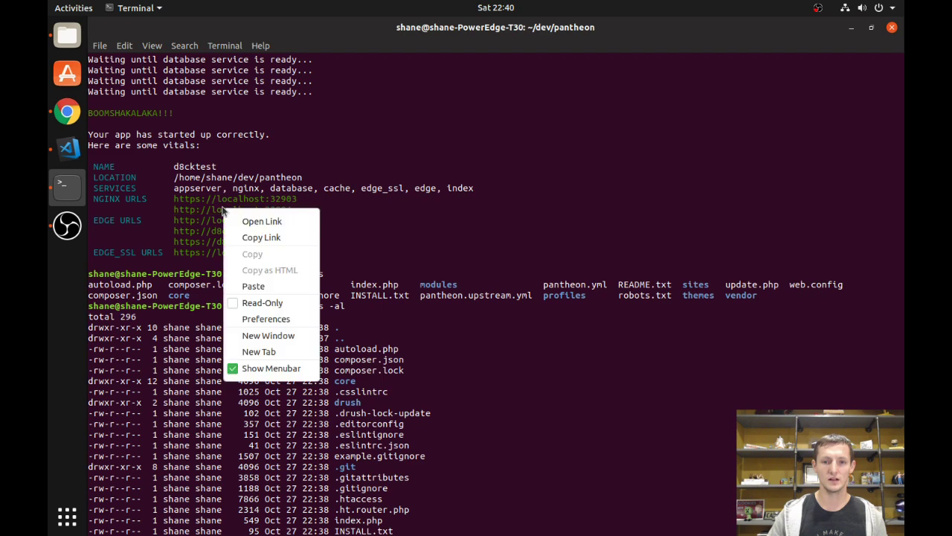
click(248, 221)
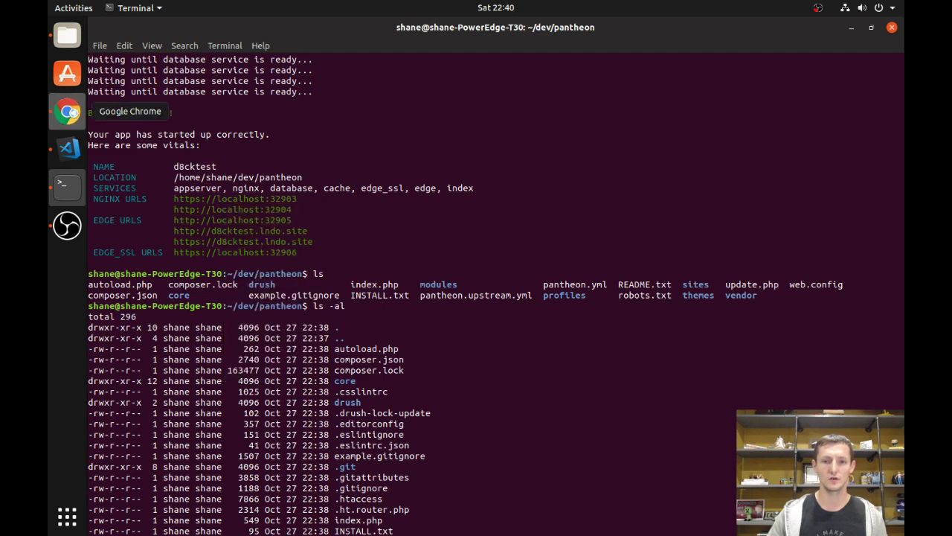
click(67, 112)
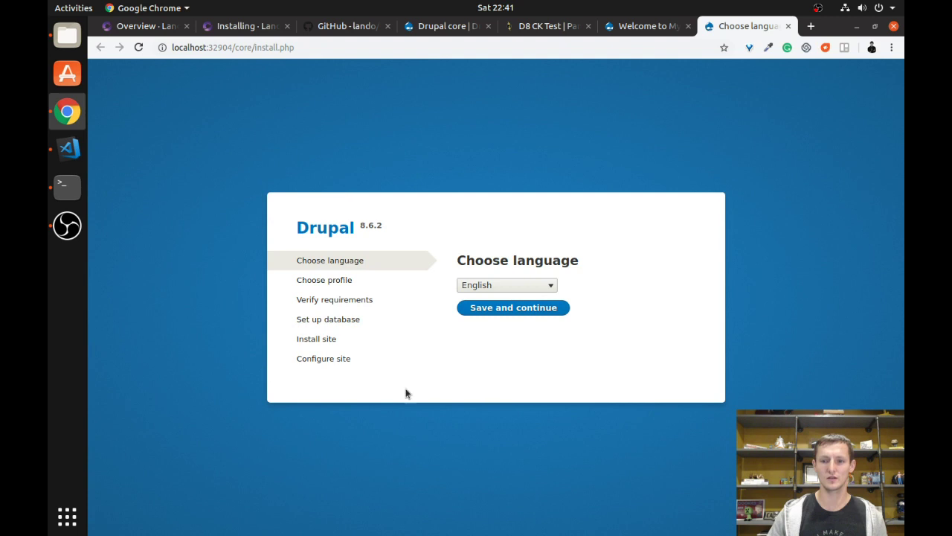
click(632, 27)
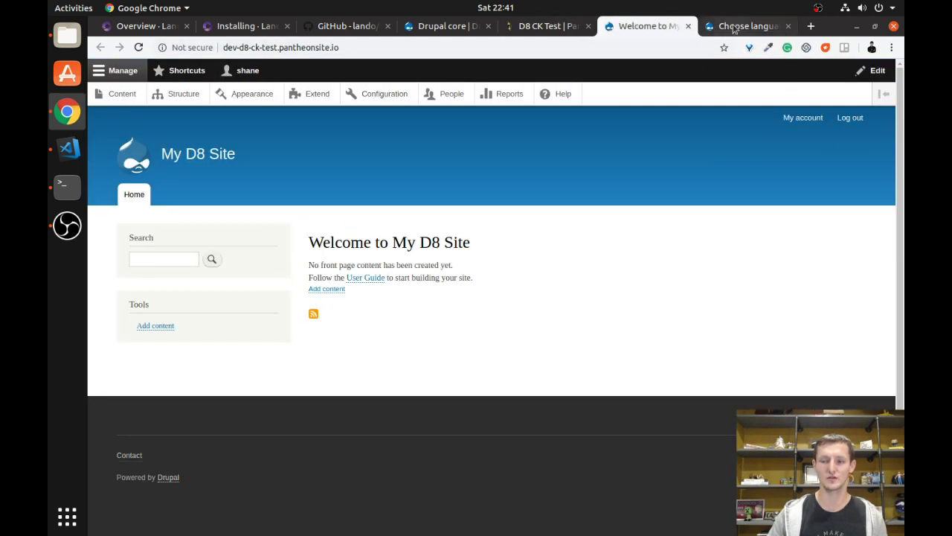
click(67, 187)
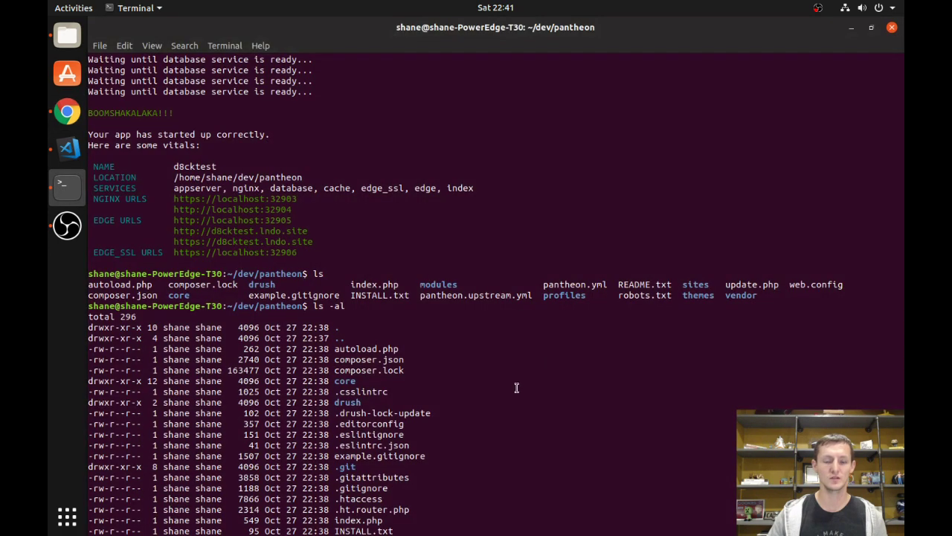
Run lando pull with code set to none and the database and files from dev.
text(lando pull)
key(Return)
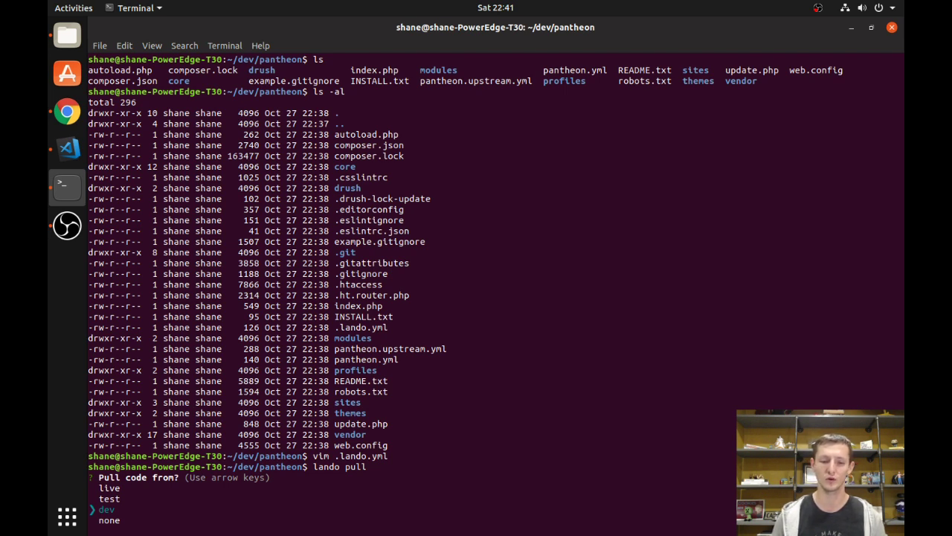
key(Down)
key(Return)
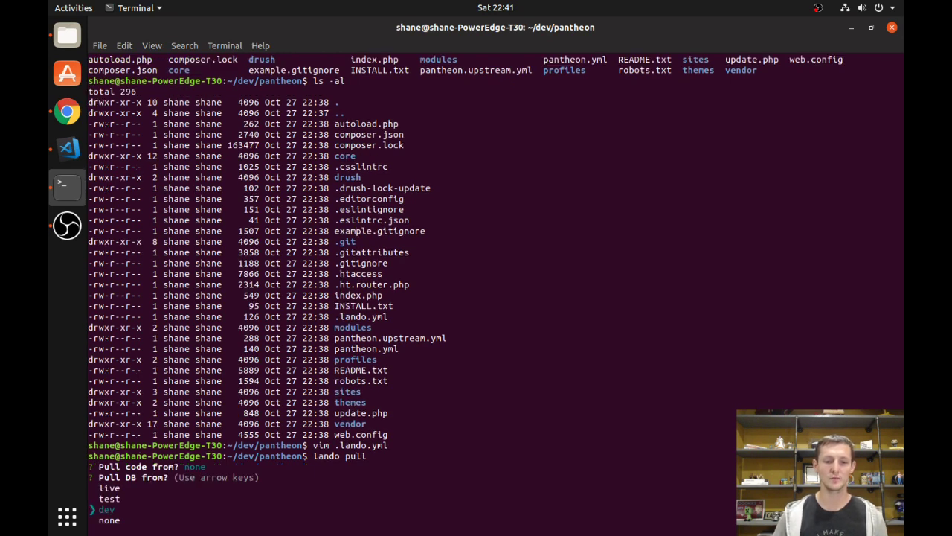
key(Up)
key(Up)
key(Down)
key(Down)
key(Return)
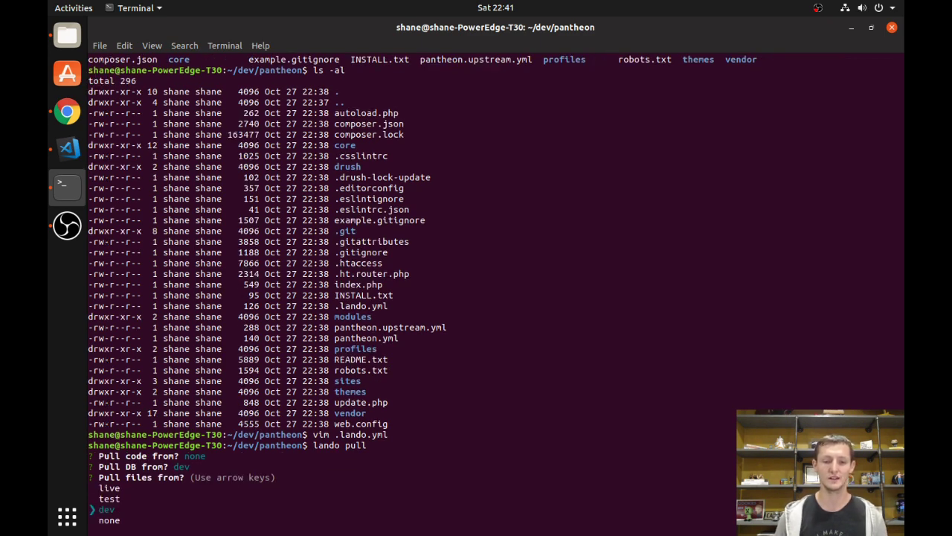
key(Return)
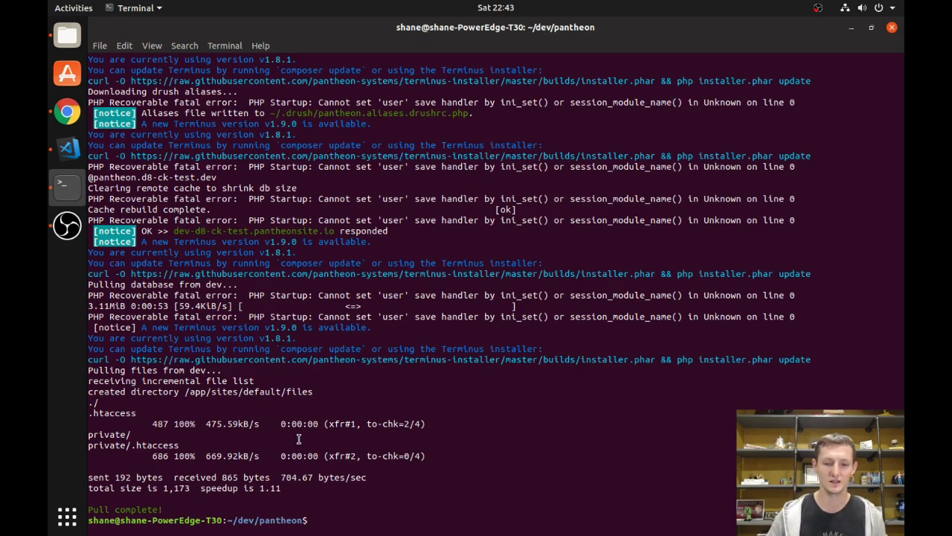
Load the local site's home page by removing core/install.php from the address.
click(67, 112)
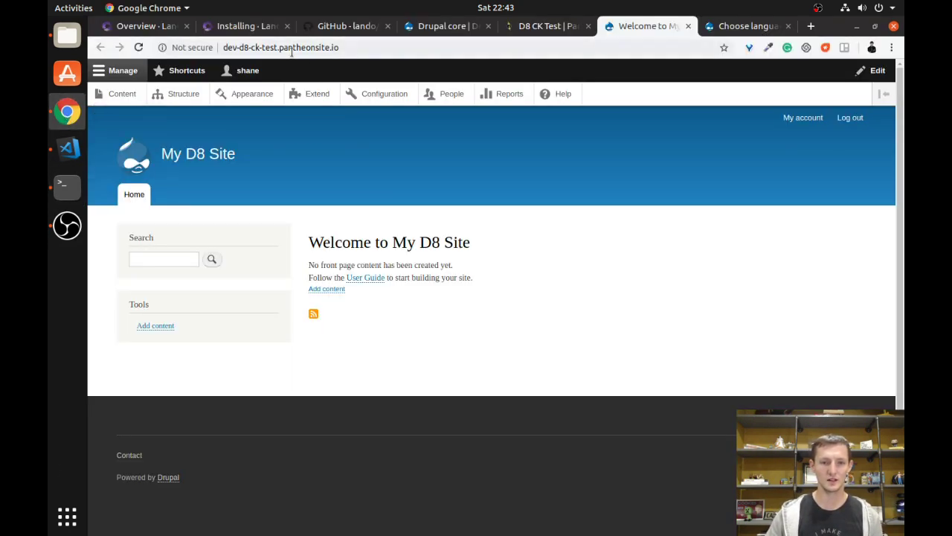
click(742, 26)
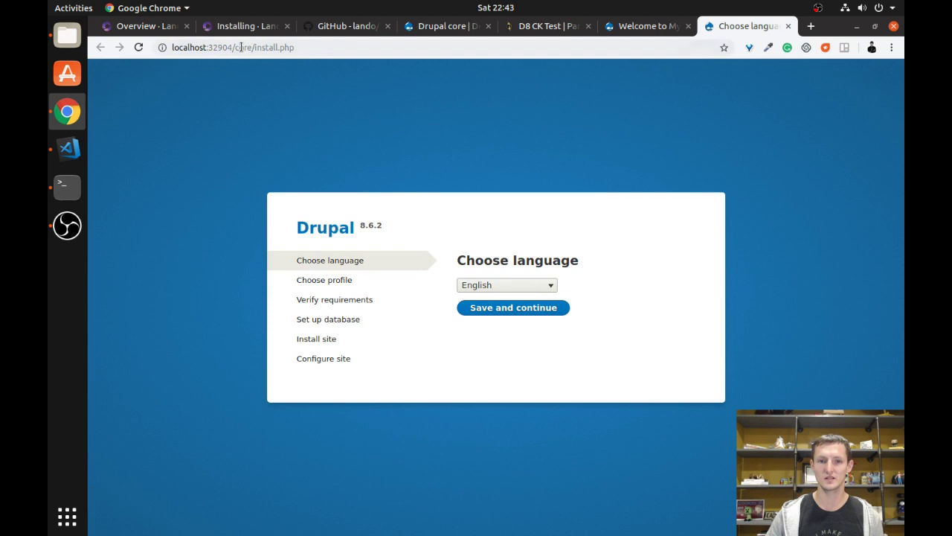
drag(236, 47, 416, 72)
key(BackSpace)
key(Return)
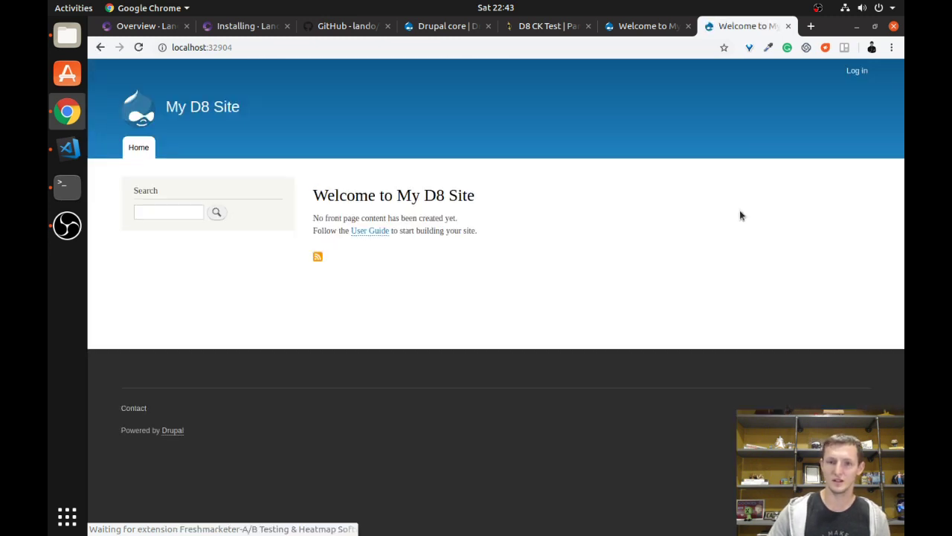
Compare the local site with the Pantheon dev site, then open the local Log in page.
click(641, 27)
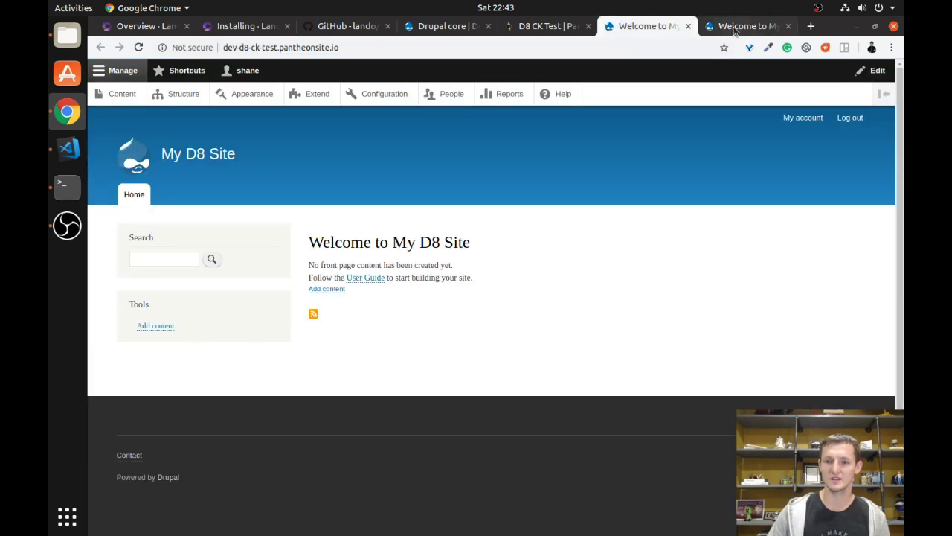
key(ctrl+Tab)
click(629, 32)
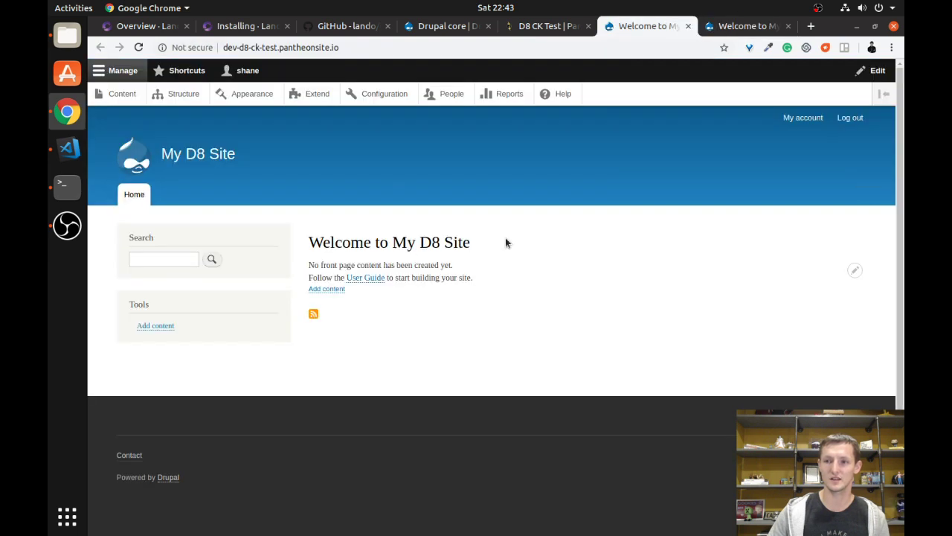
click(744, 31)
click(856, 71)
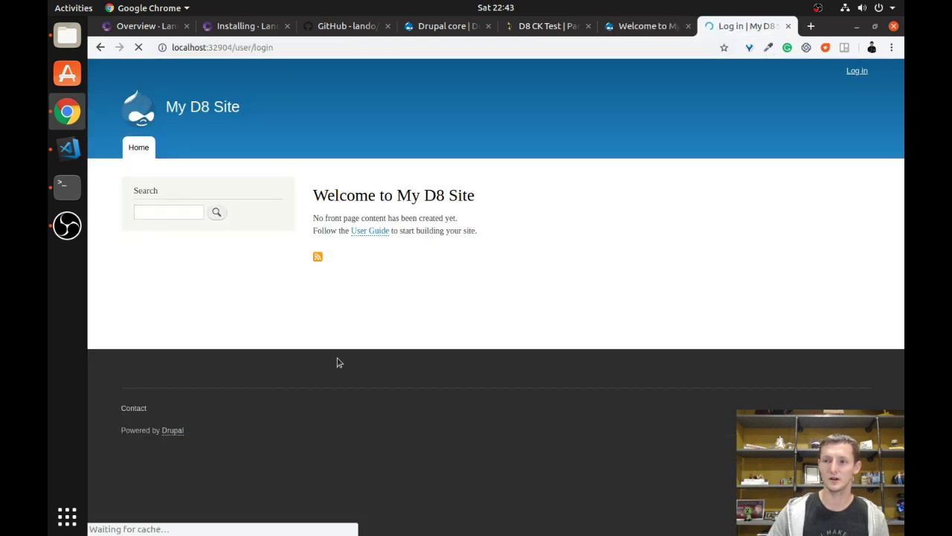